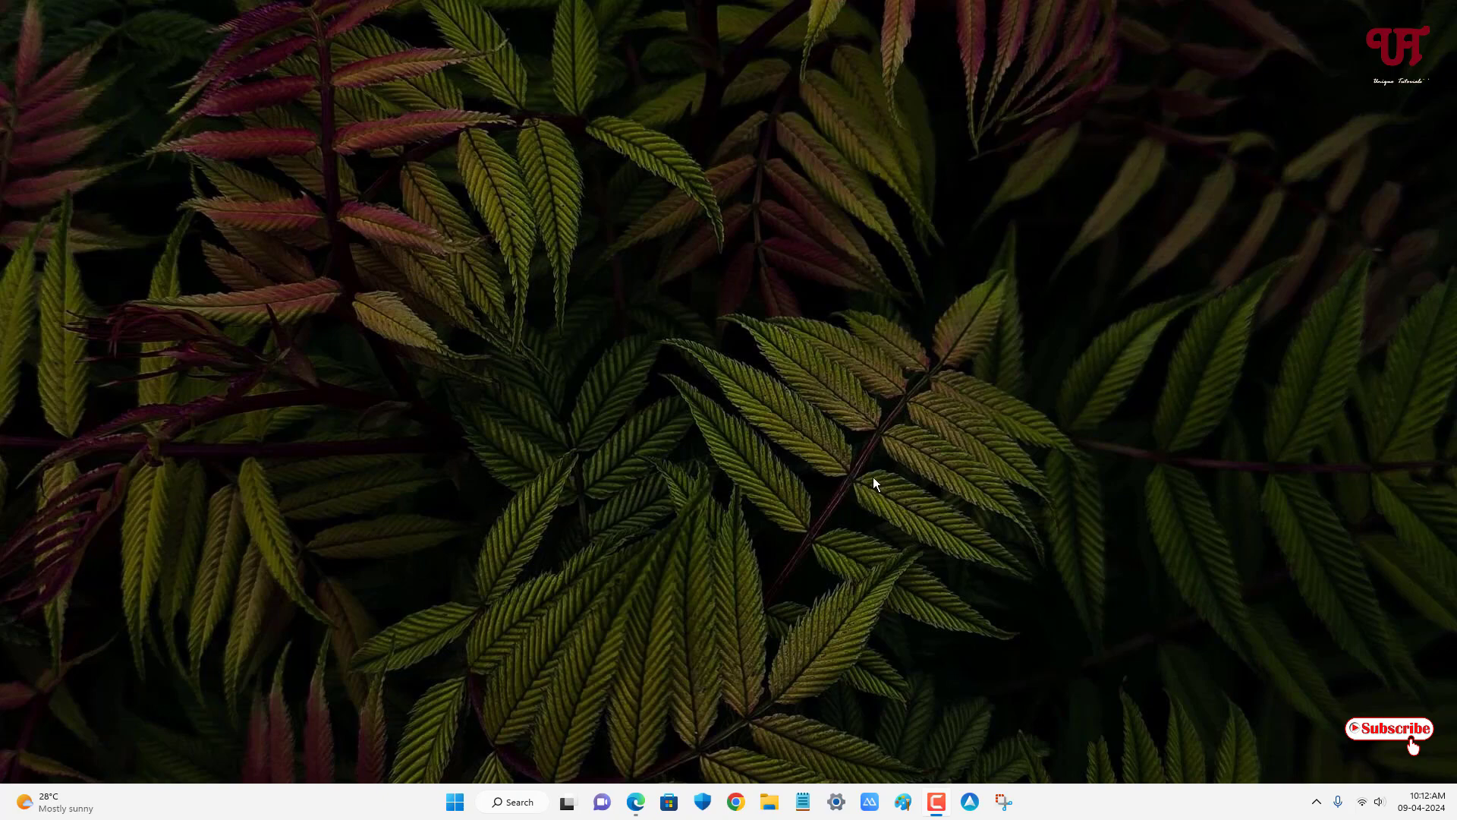
Switch to Edge and download the HotCornersWin beta 0.8.4 installer from the flexits/HotCornersWin releases on GitHub.
click(636, 803)
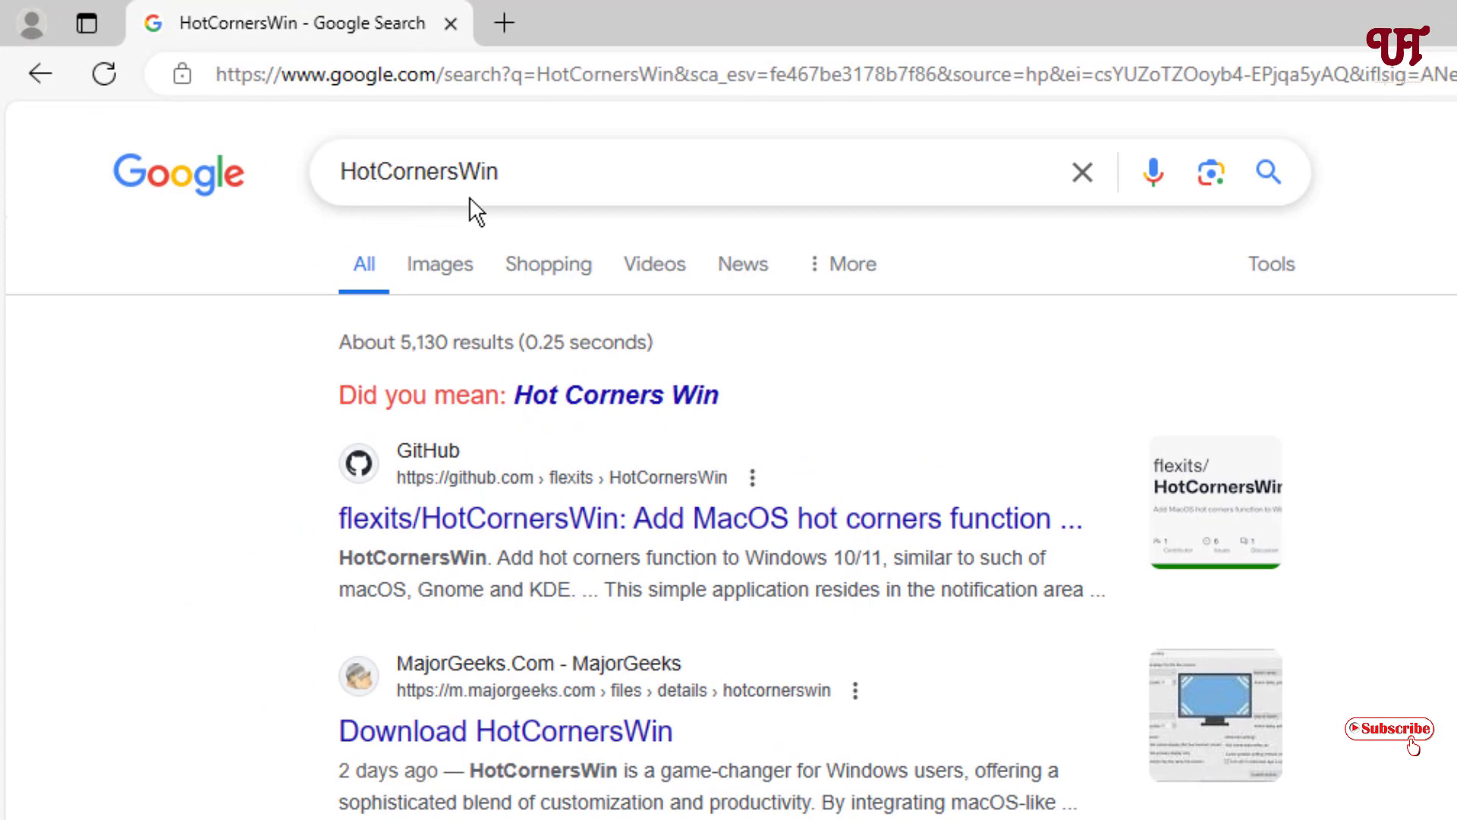
click(640, 531)
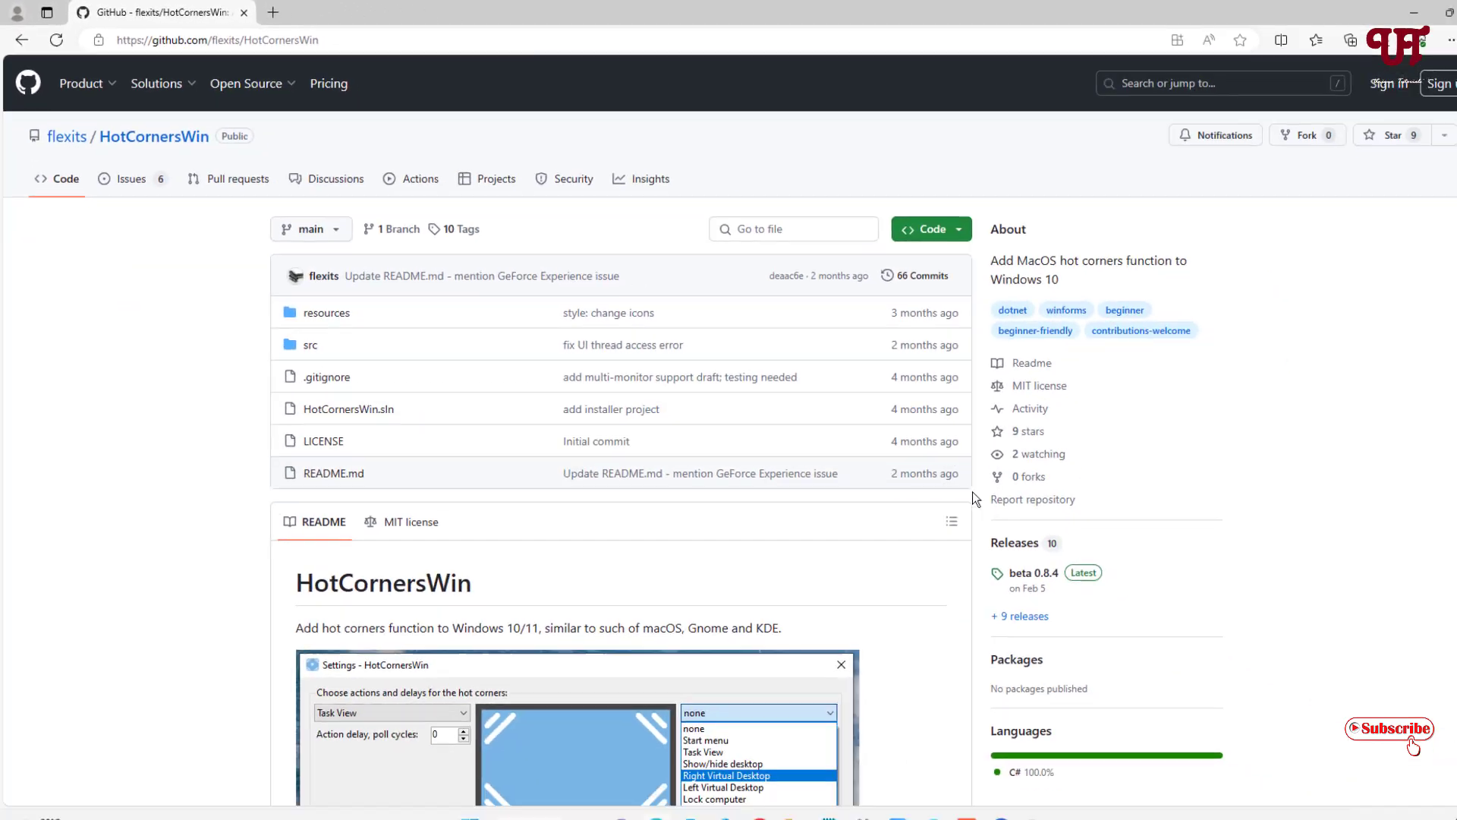
click(984, 536)
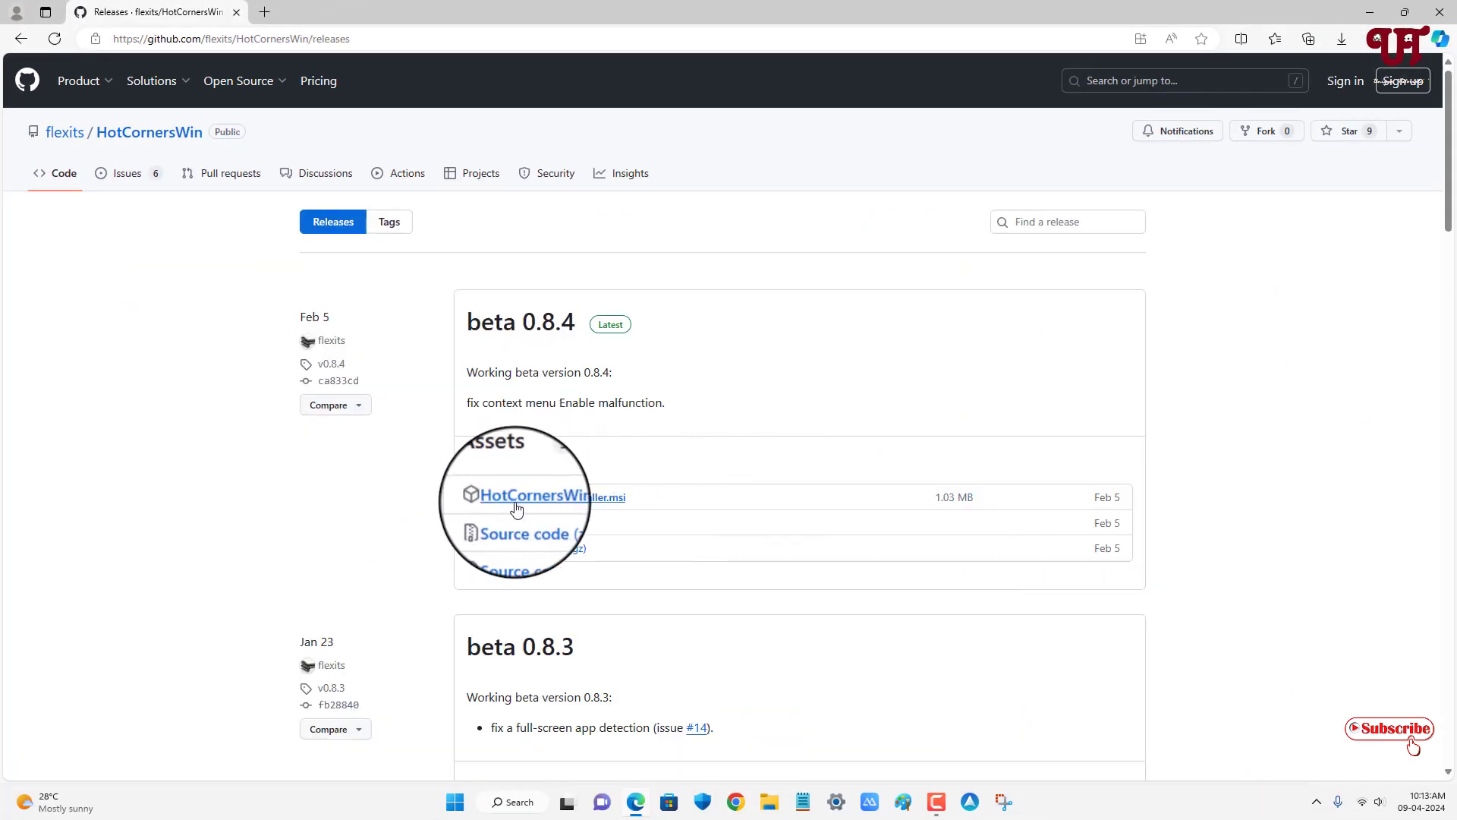
click(610, 505)
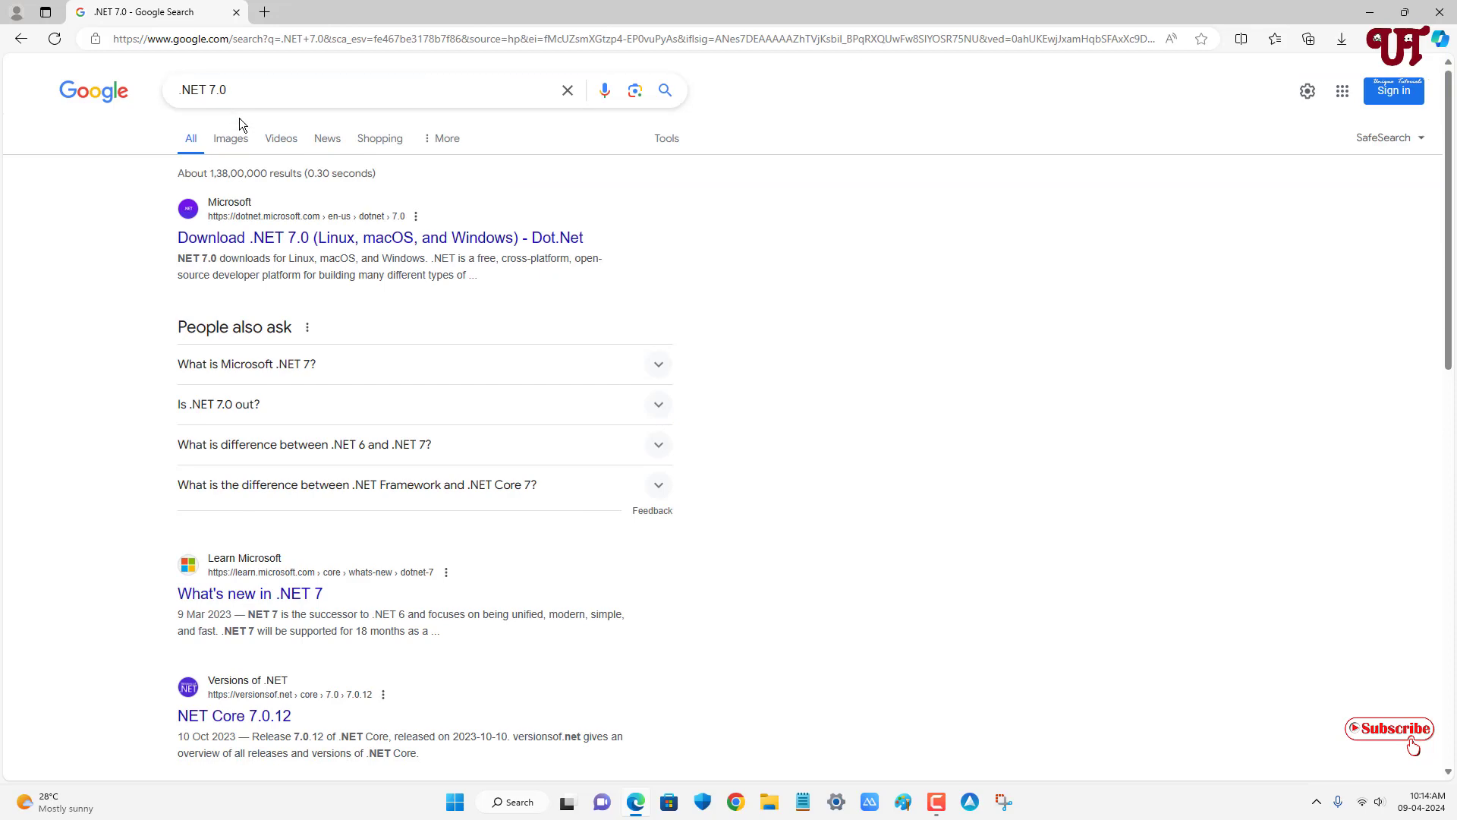
Download the Windows x64 installer of .NET Desktop Runtime 7.0.17, install it and close the installer.
click(278, 243)
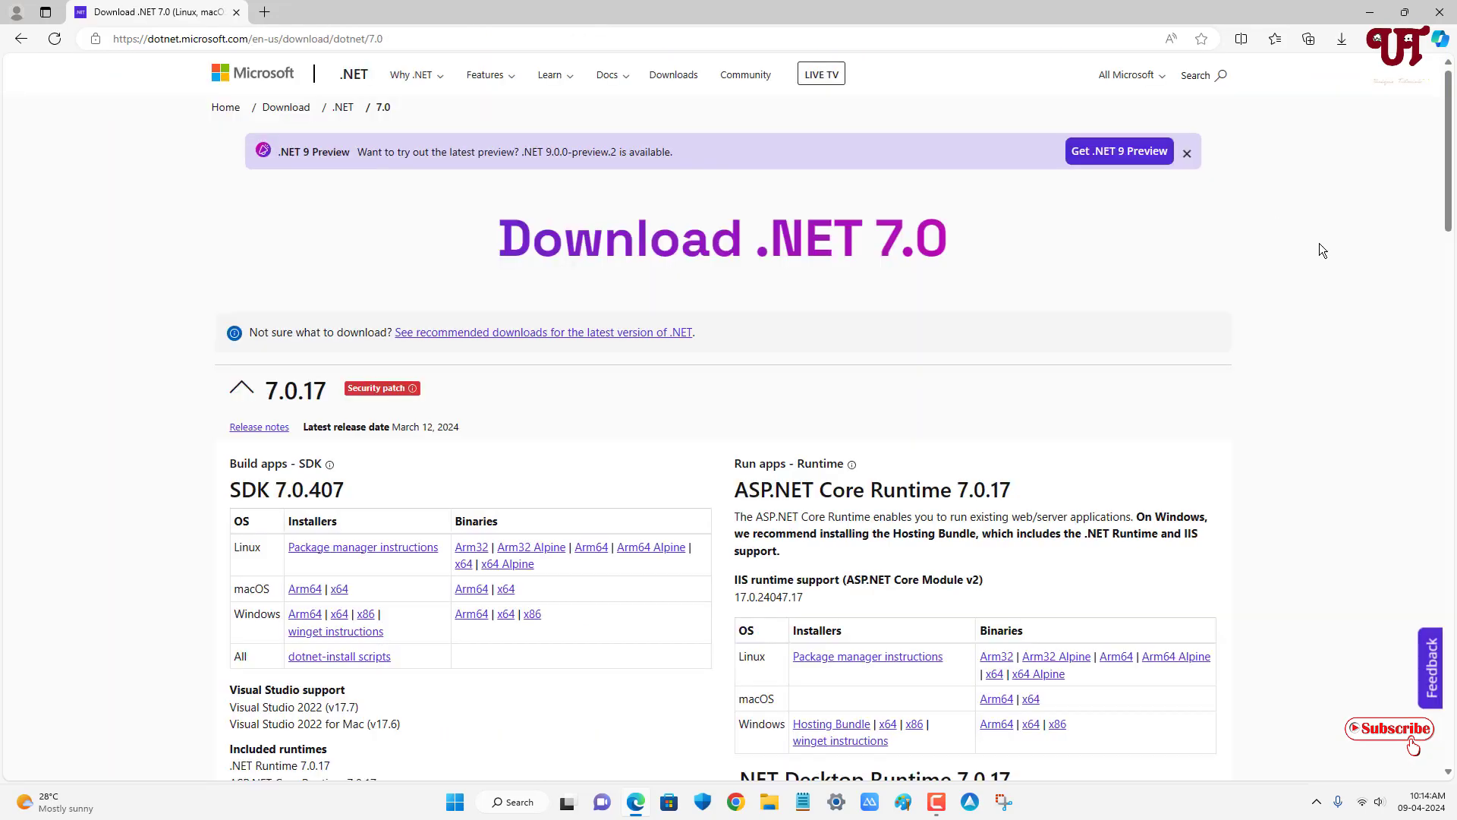
scroll(1321, 251, down, 8)
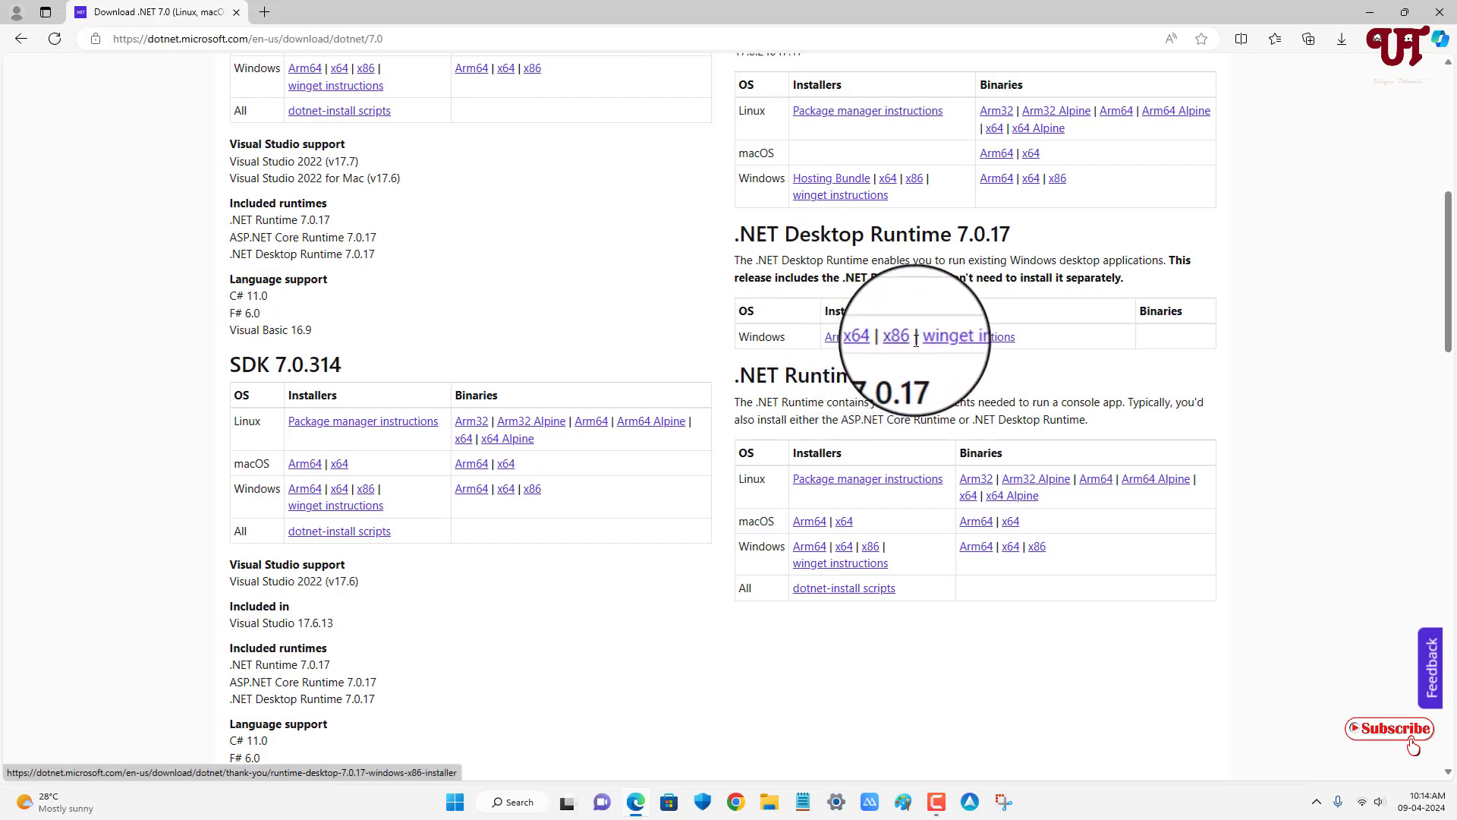
click(874, 350)
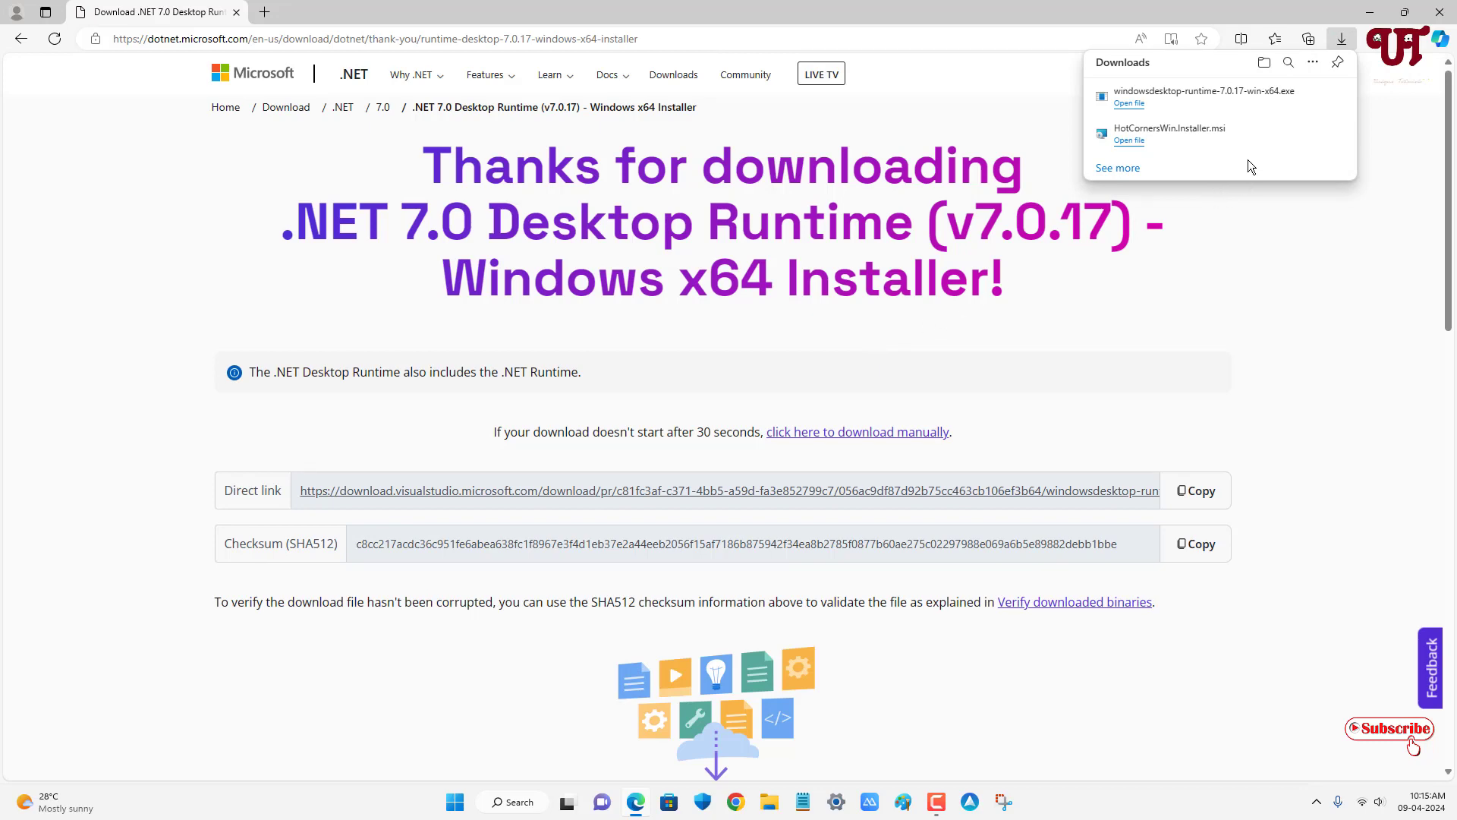
click(1284, 135)
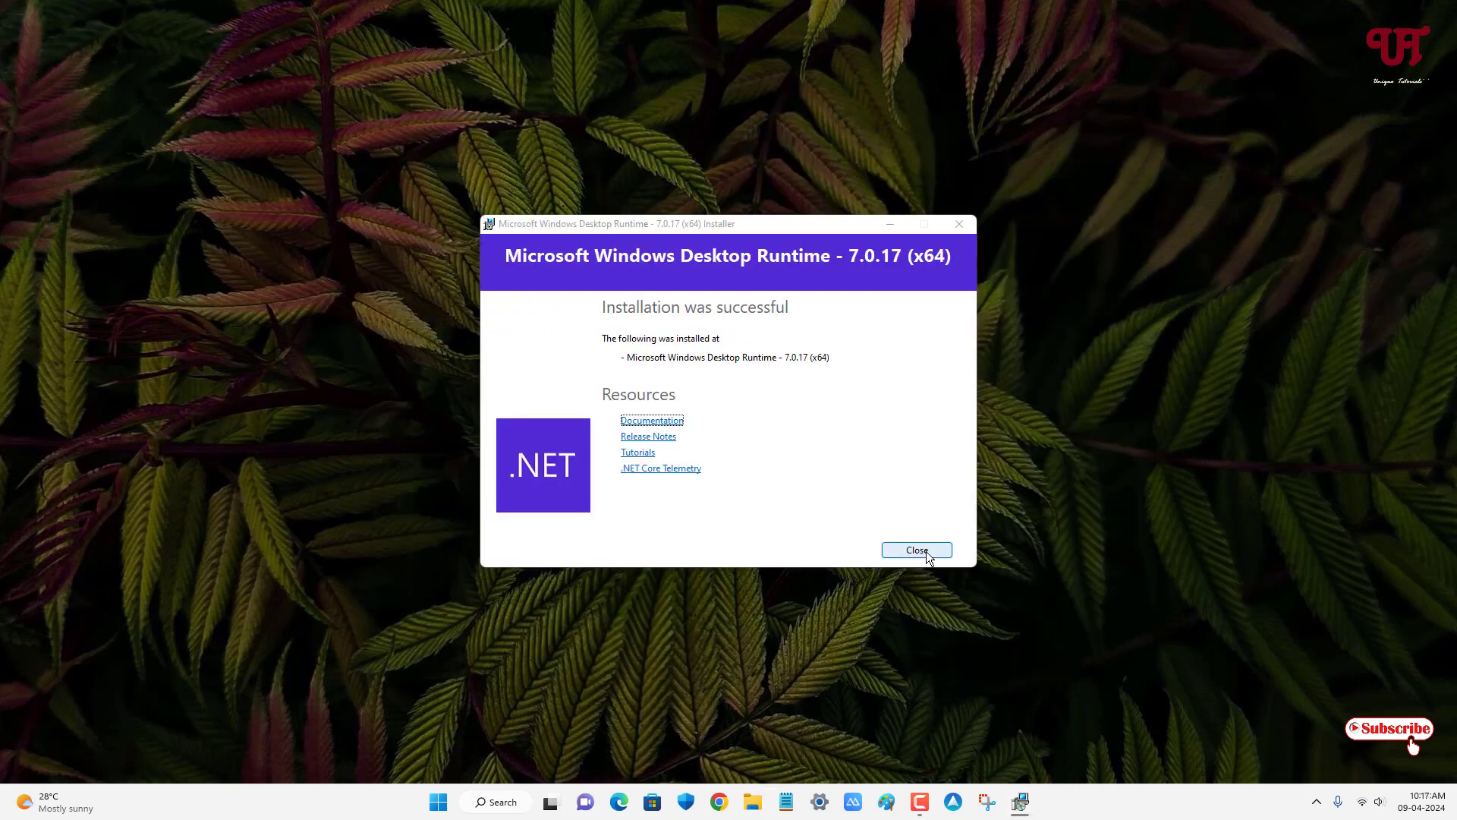
click(919, 551)
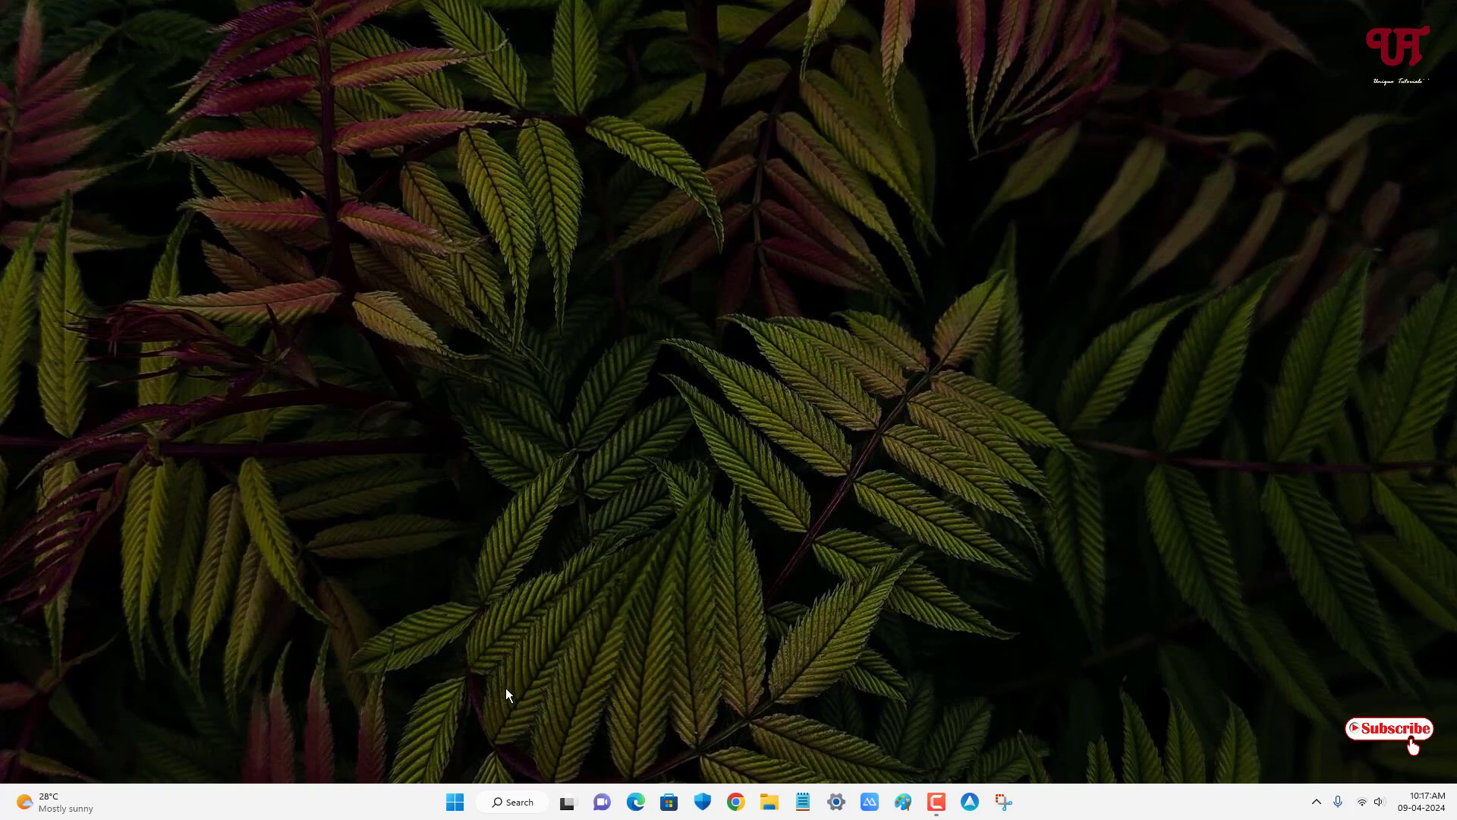
Find and launch the installed HotCornersWin app, and open its Settings.
click(460, 806)
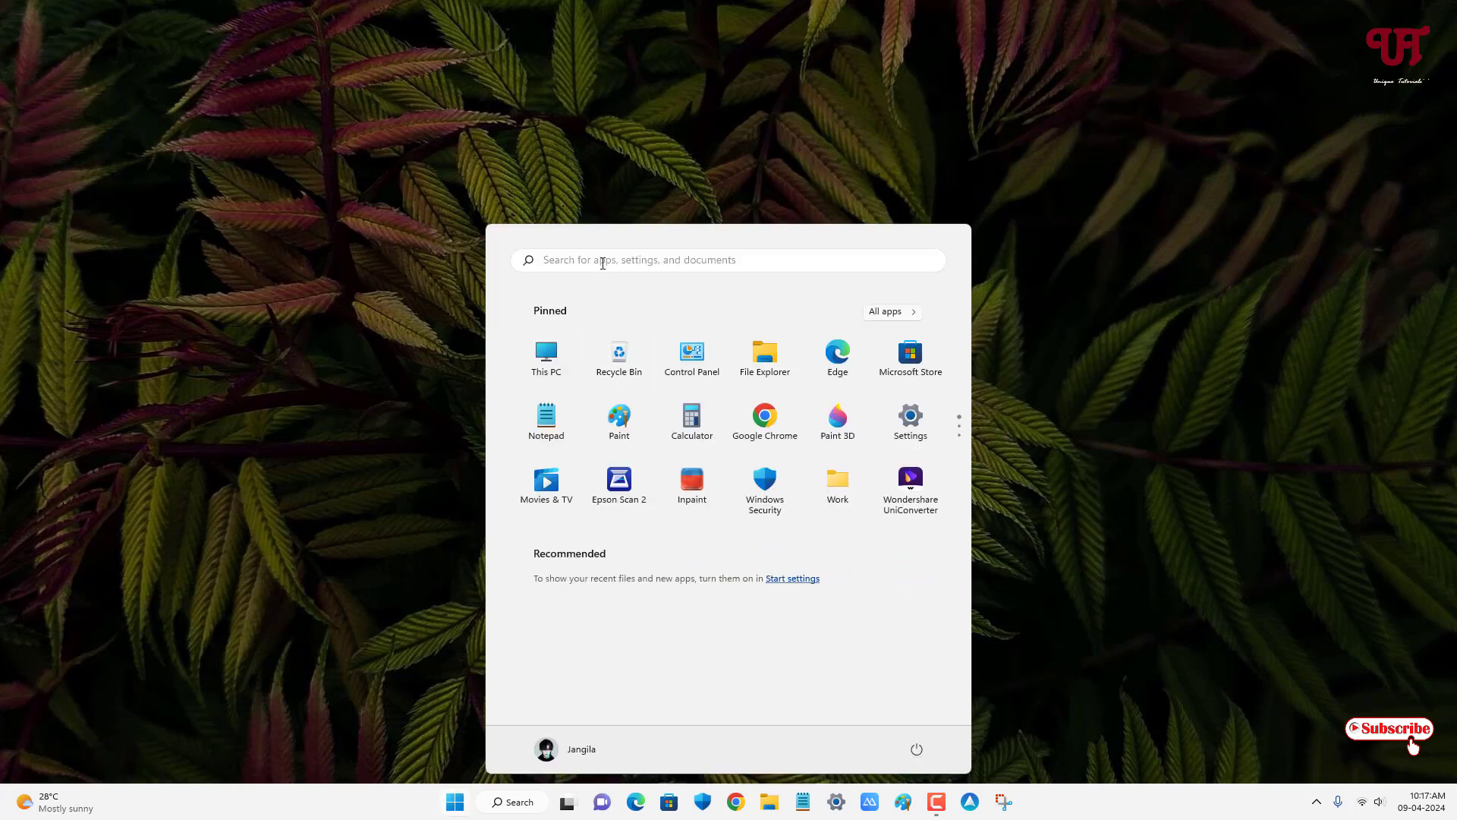
text(Hotcornerswin)
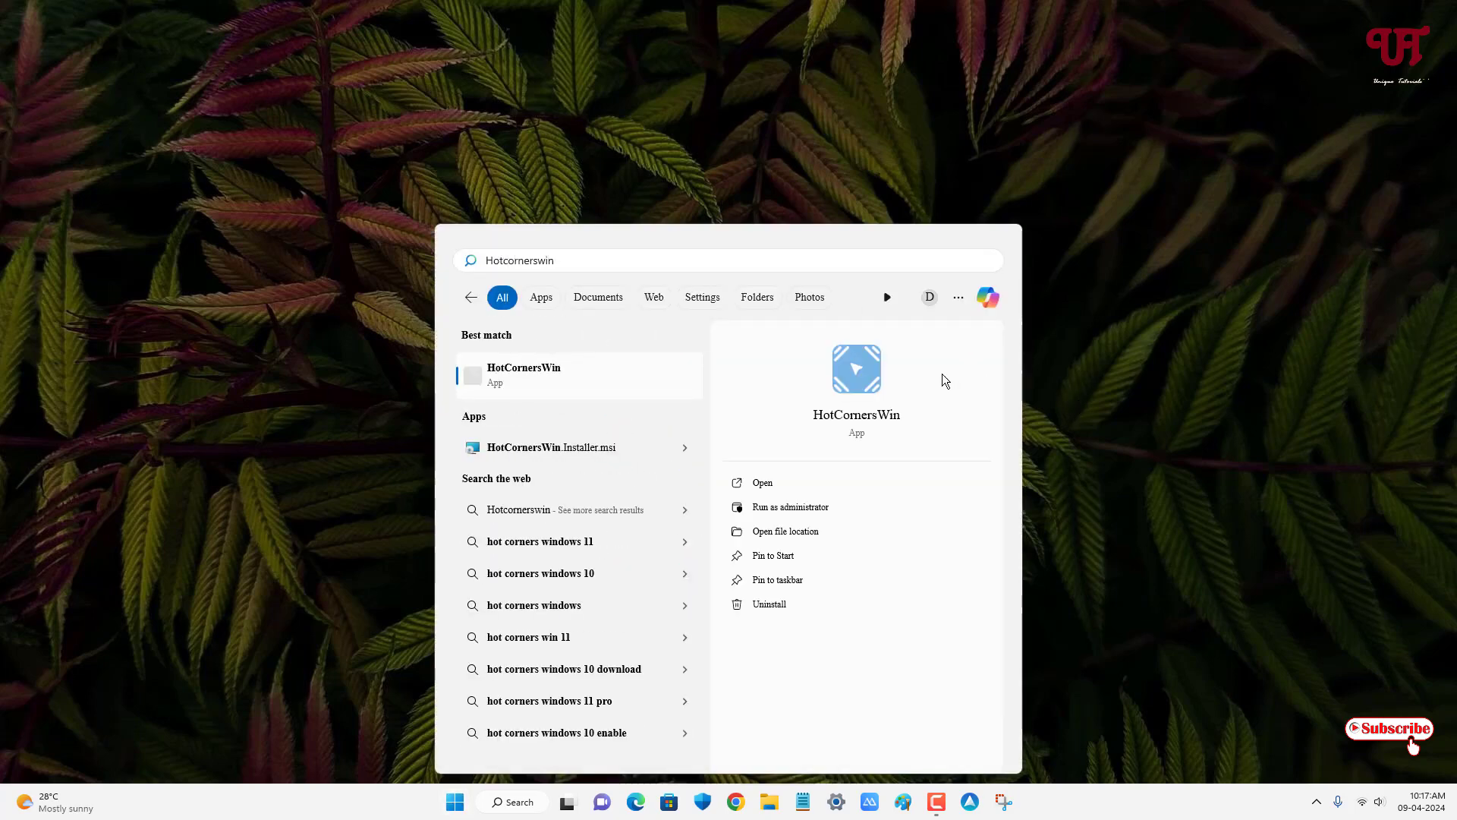
click(560, 371)
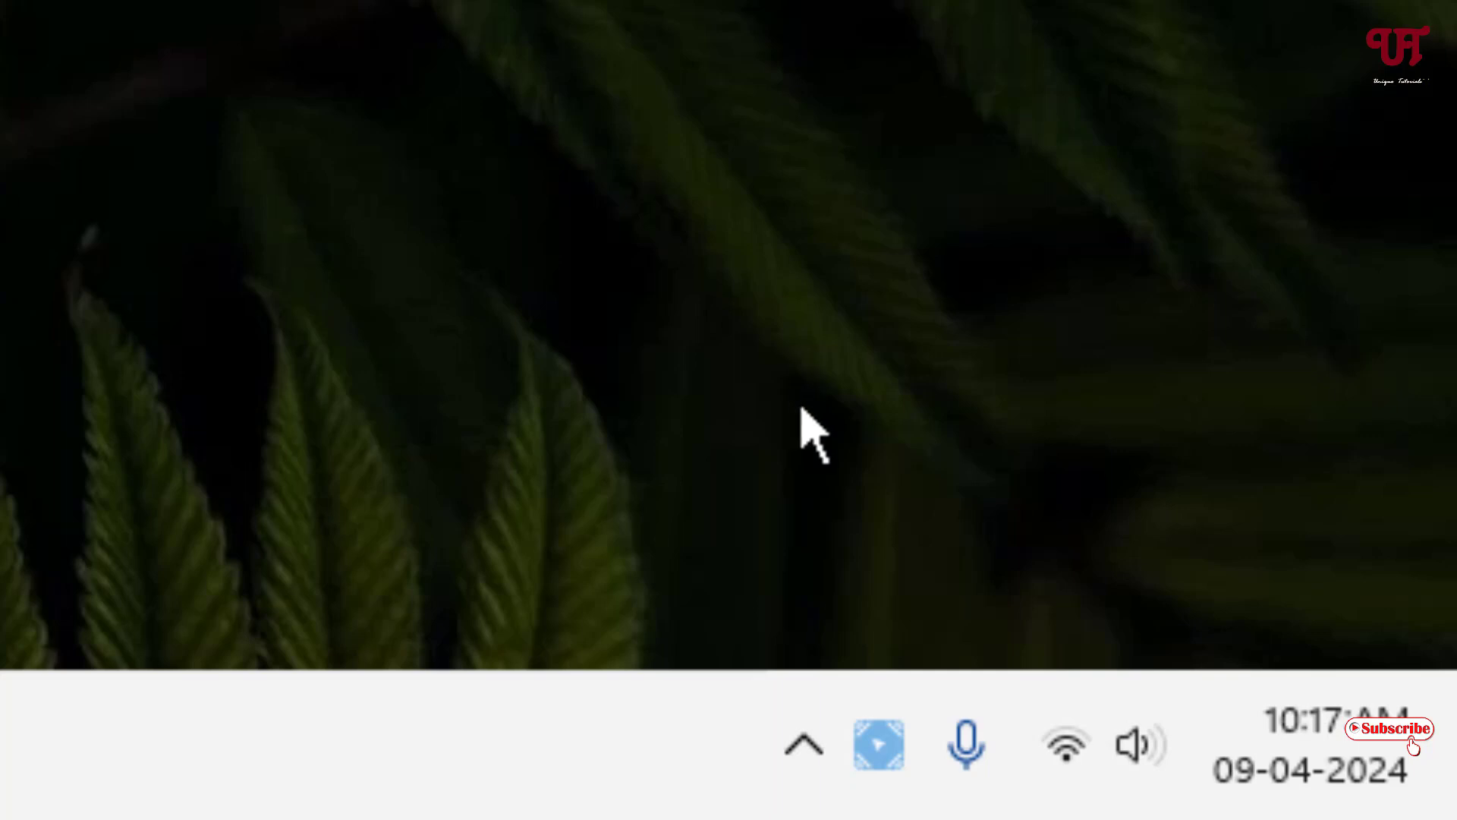
right_click(873, 751)
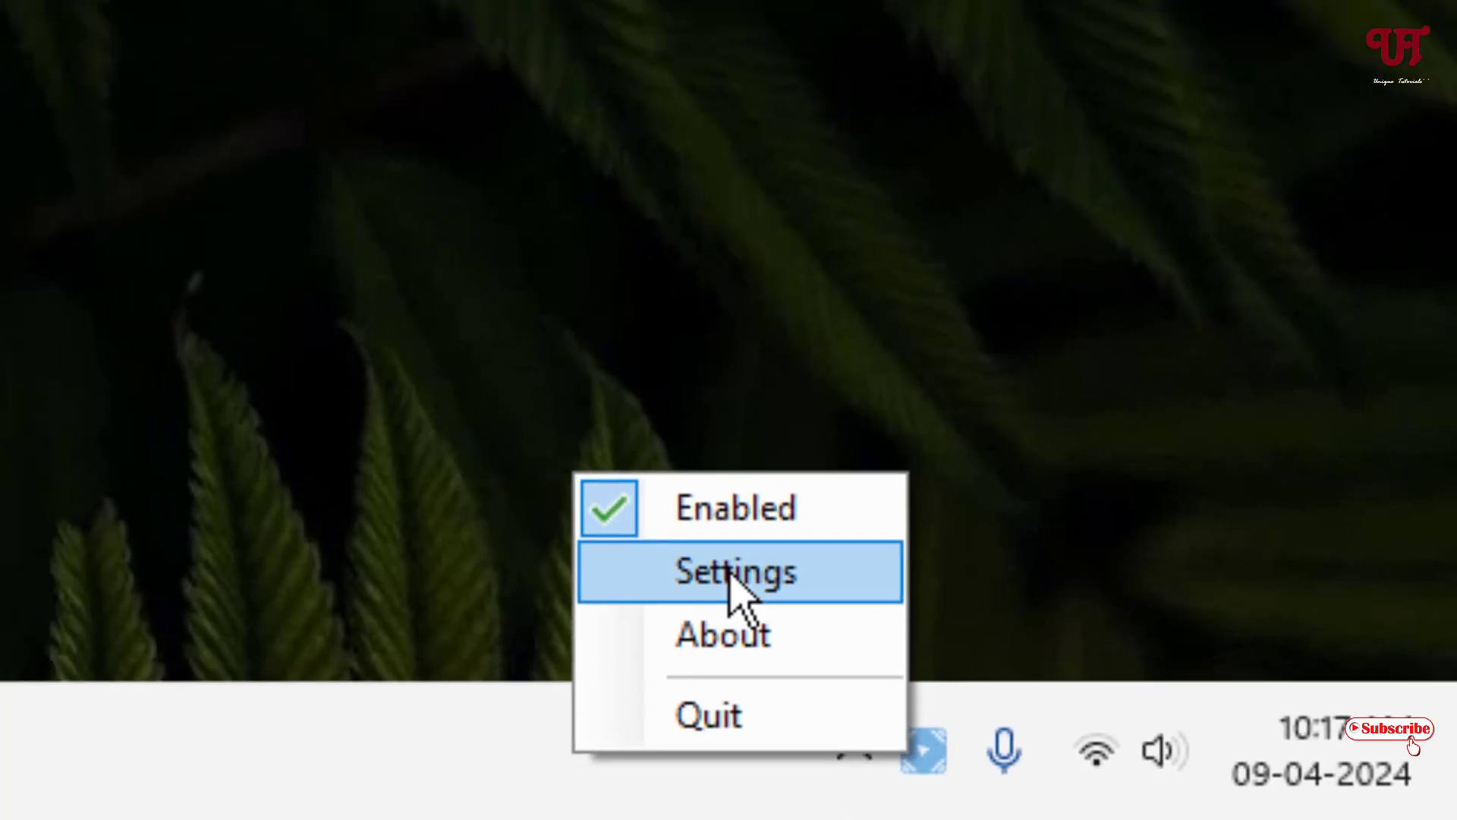
click(668, 550)
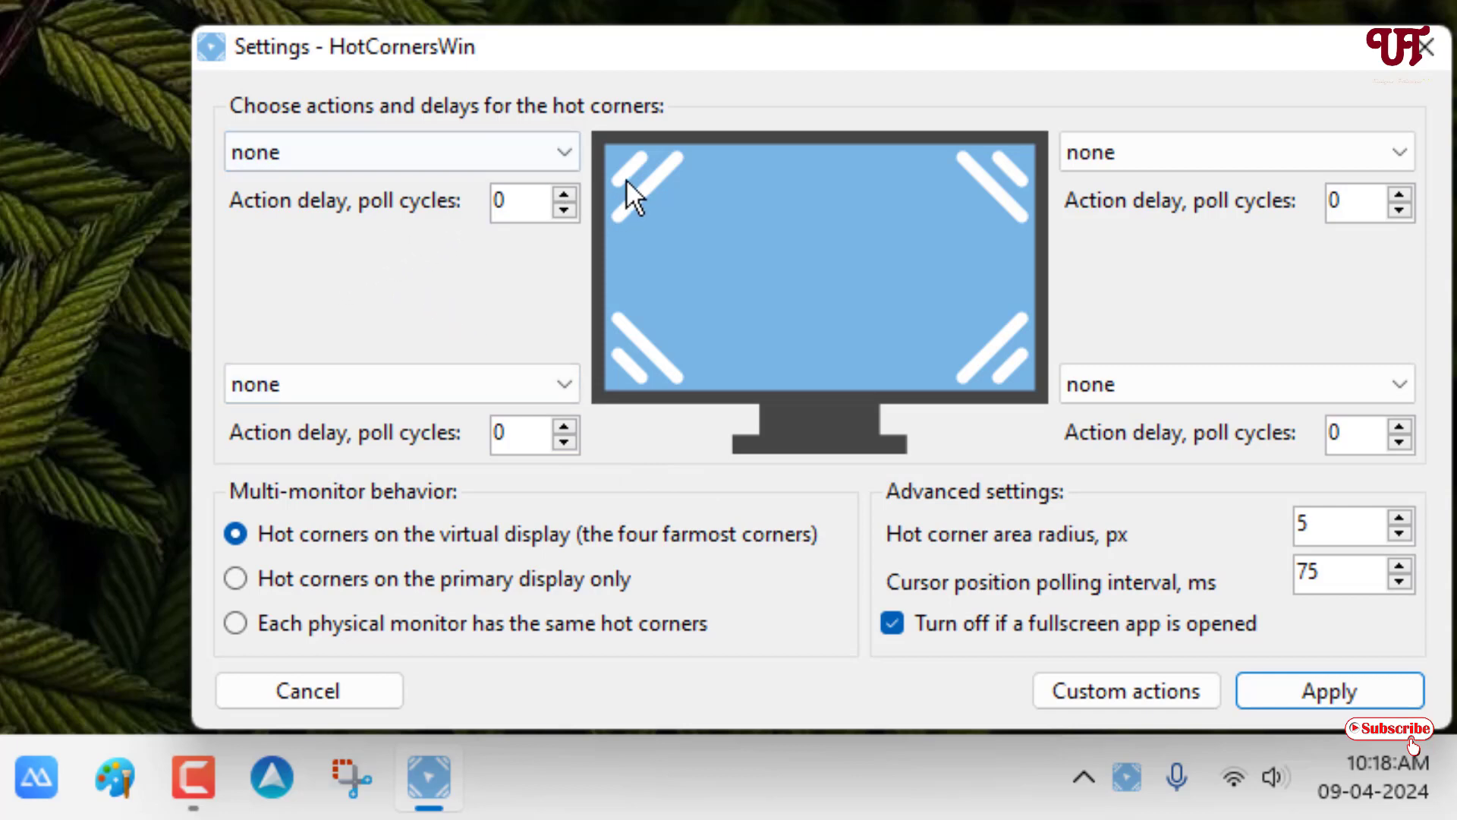
Assign Calculator to the top-left hot corner and Start menu to the top-right hot corner.
click(410, 150)
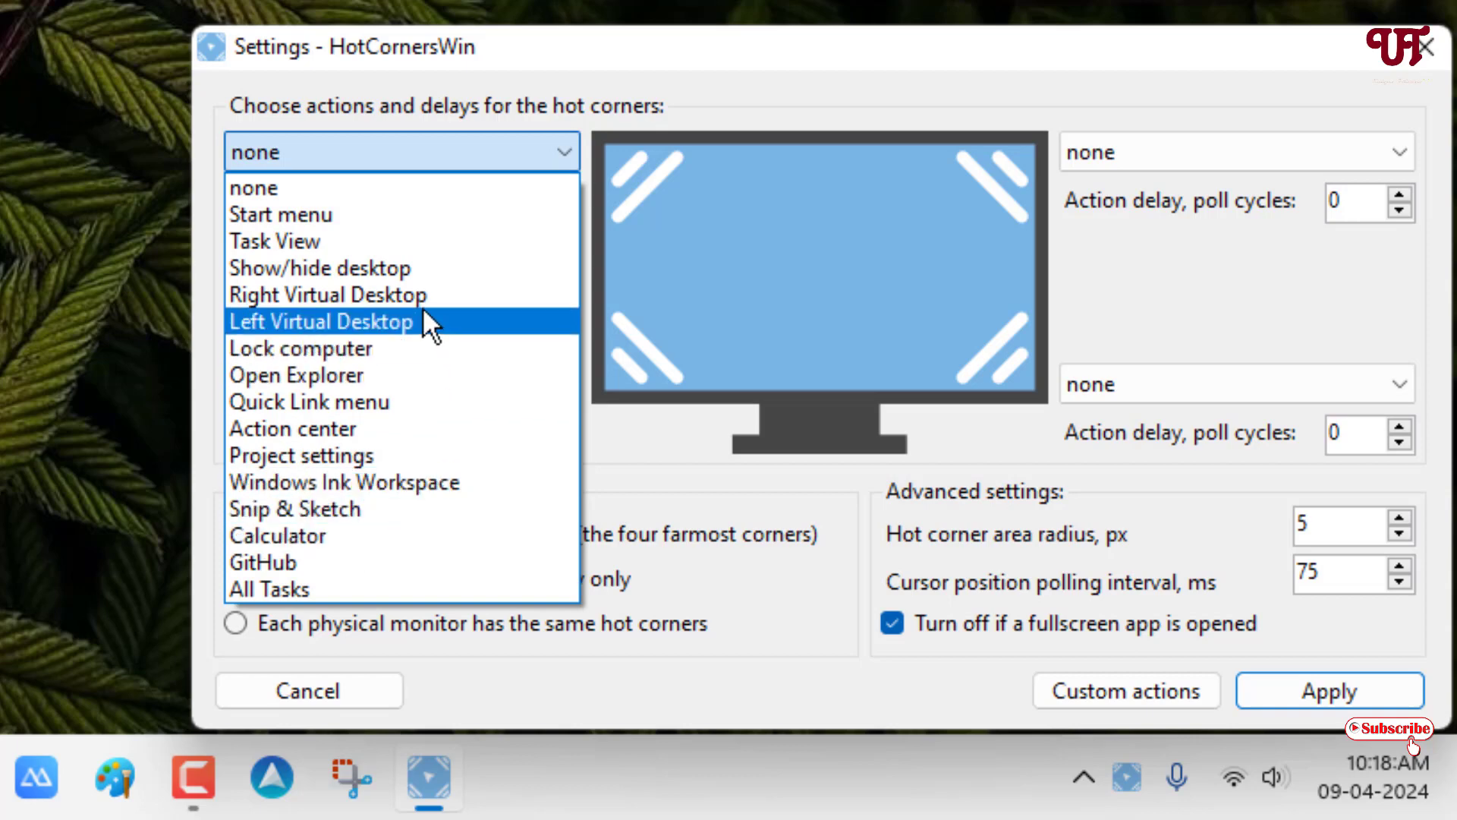
click(366, 535)
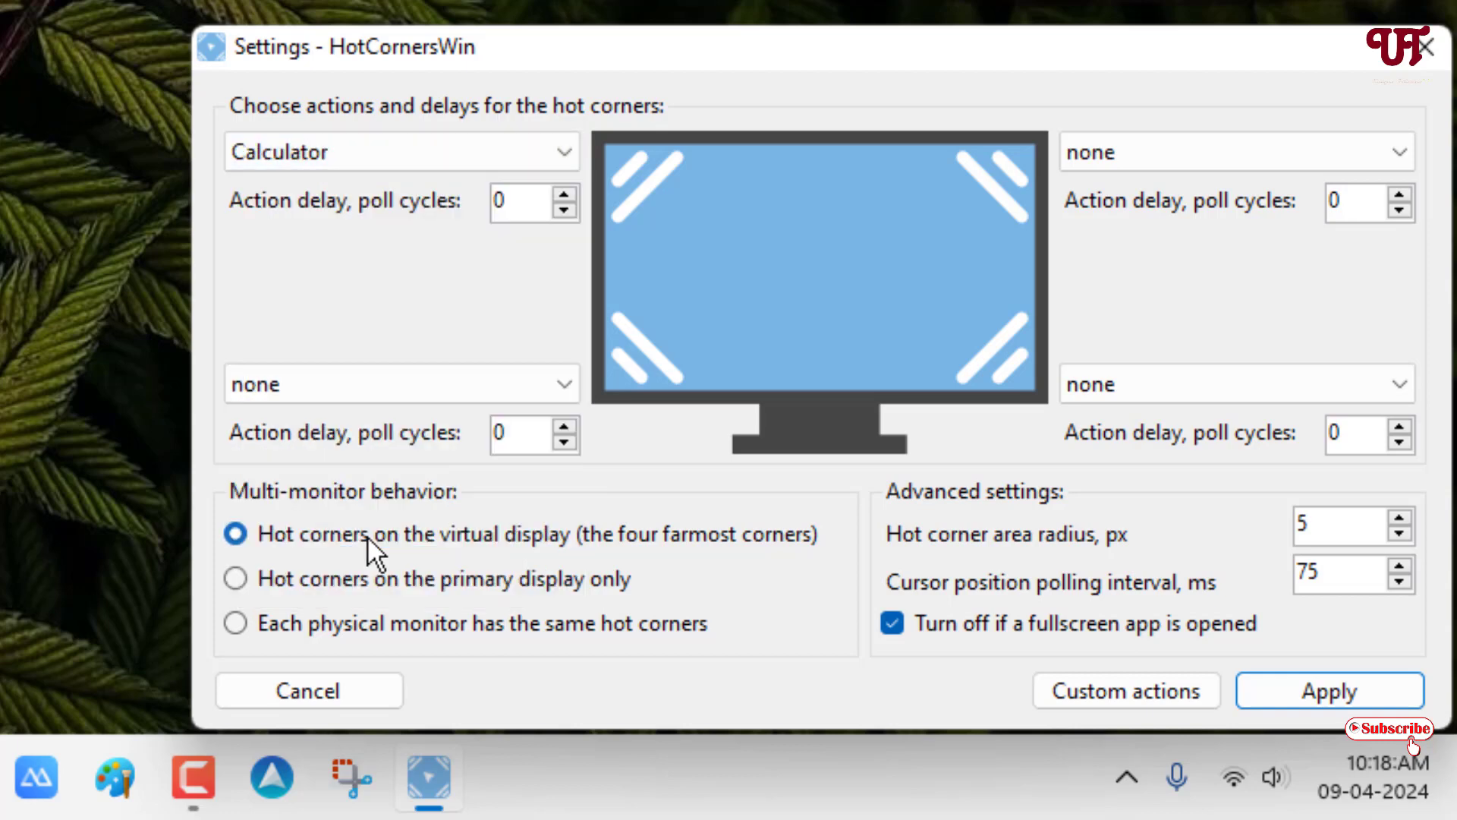
click(1163, 157)
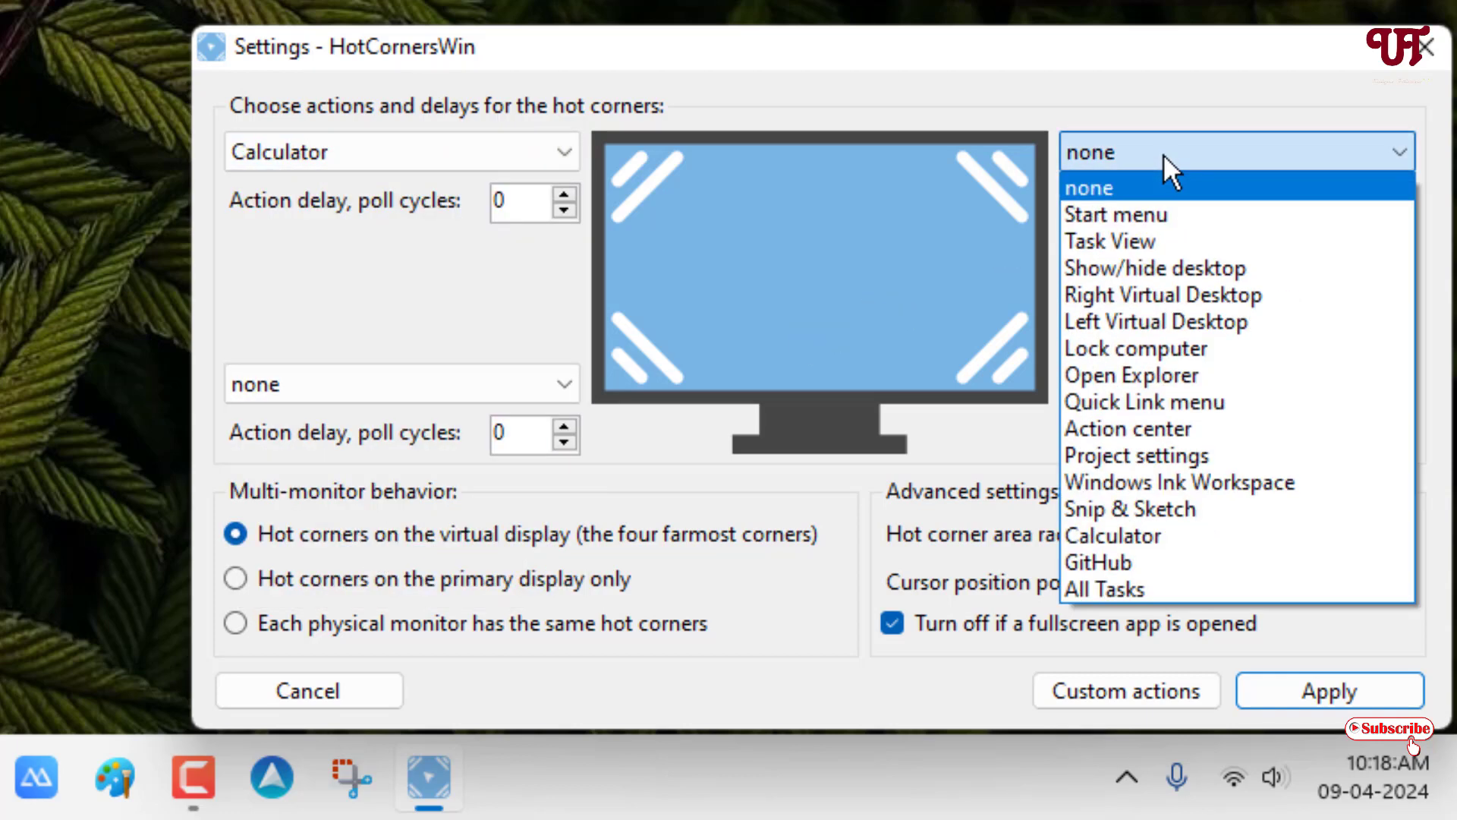
click(1158, 208)
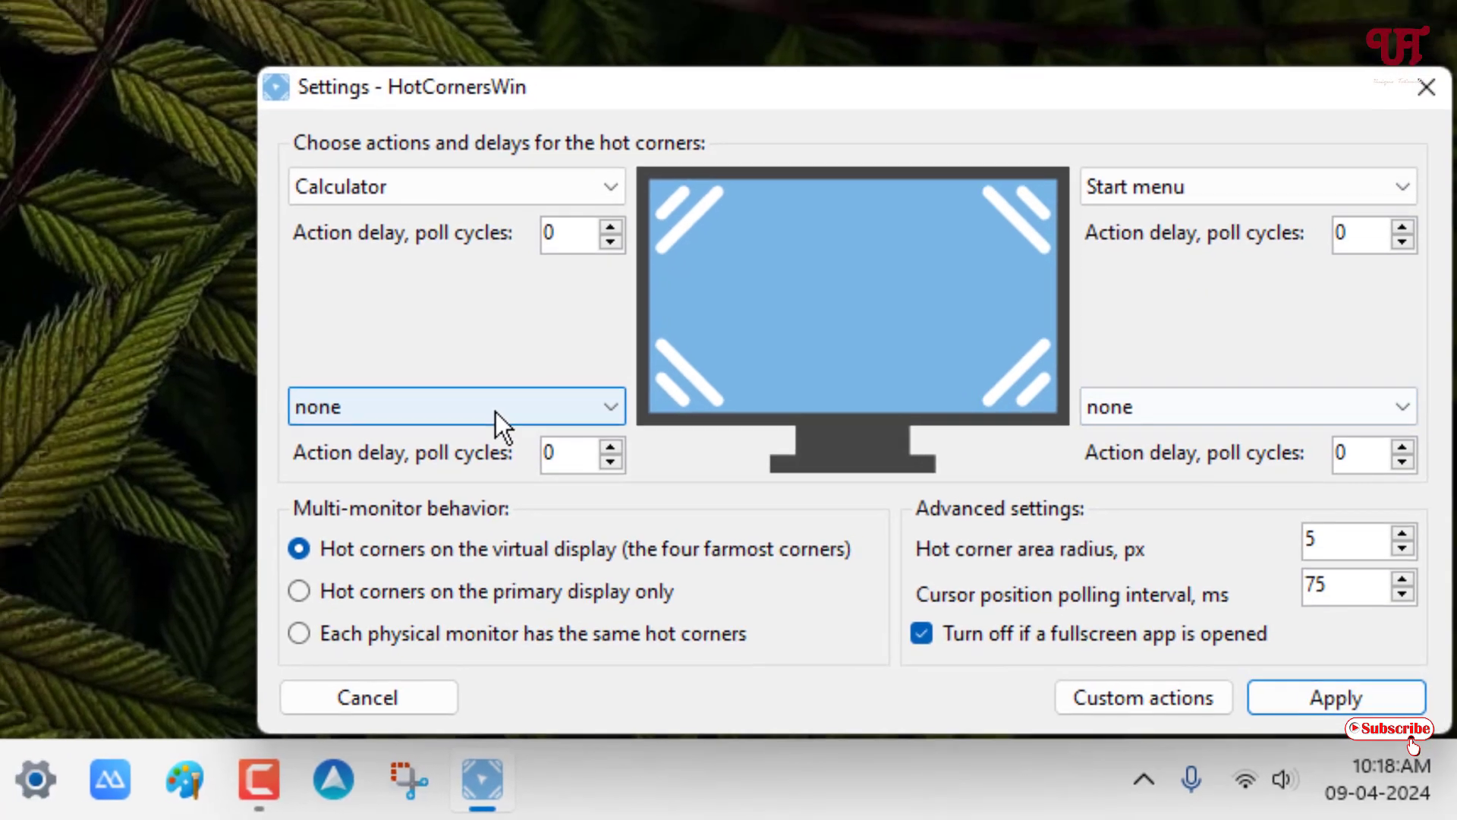
Assign Open Explorer to the bottom-left hot corner and Action center to the bottom-right hot corner.
click(442, 389)
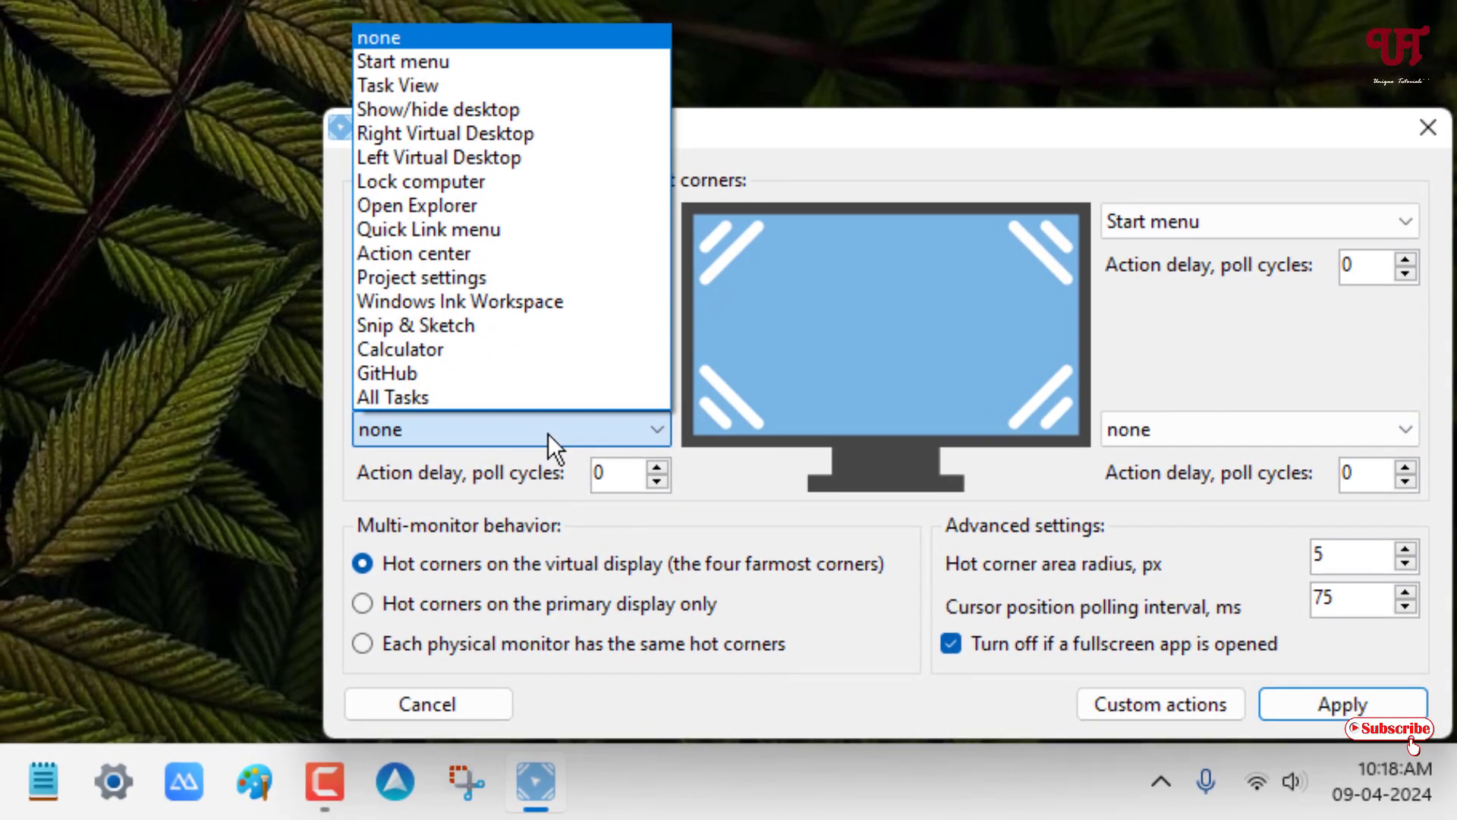
click(480, 205)
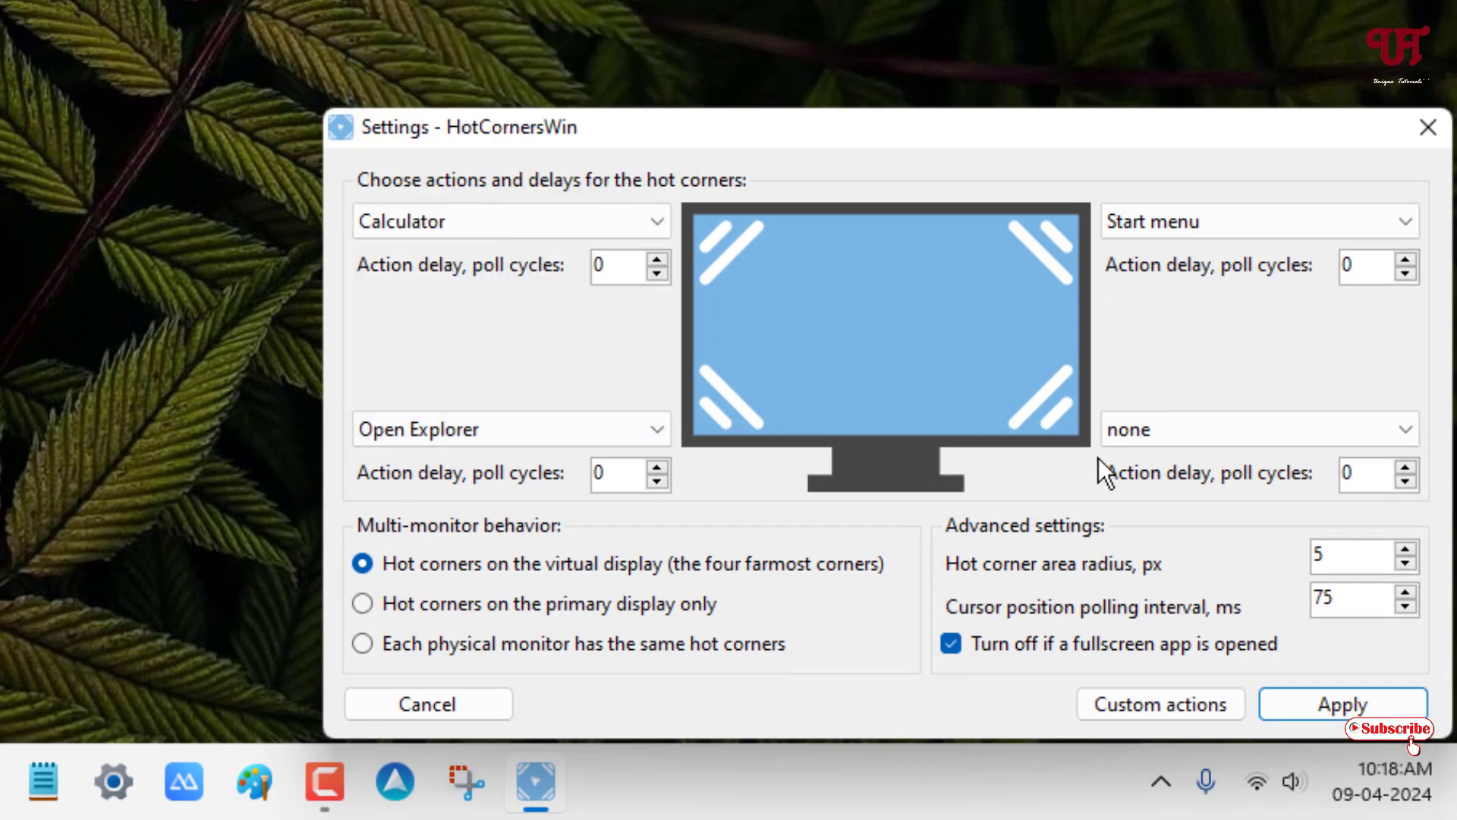
click(1222, 427)
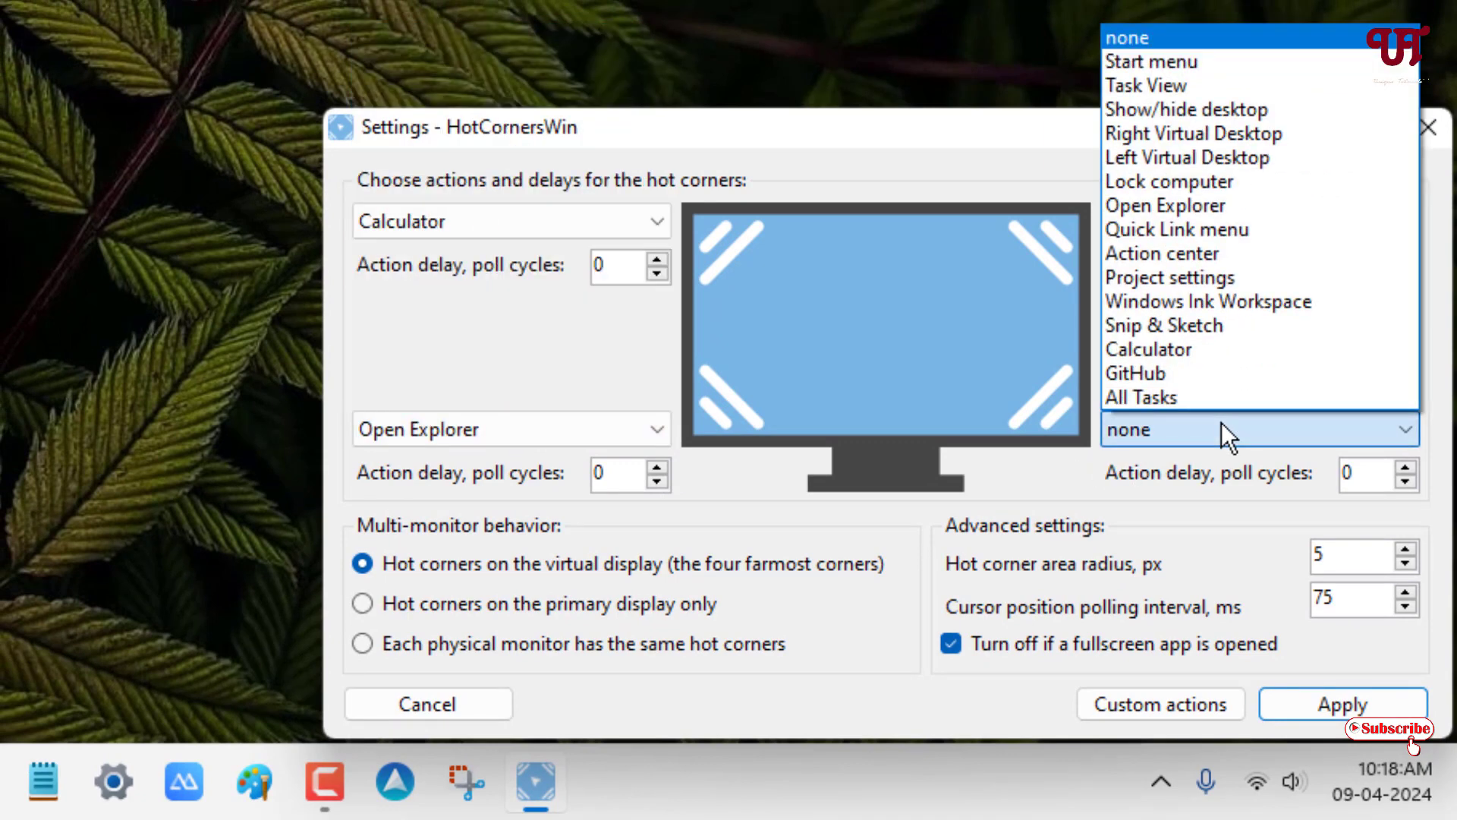
click(1217, 256)
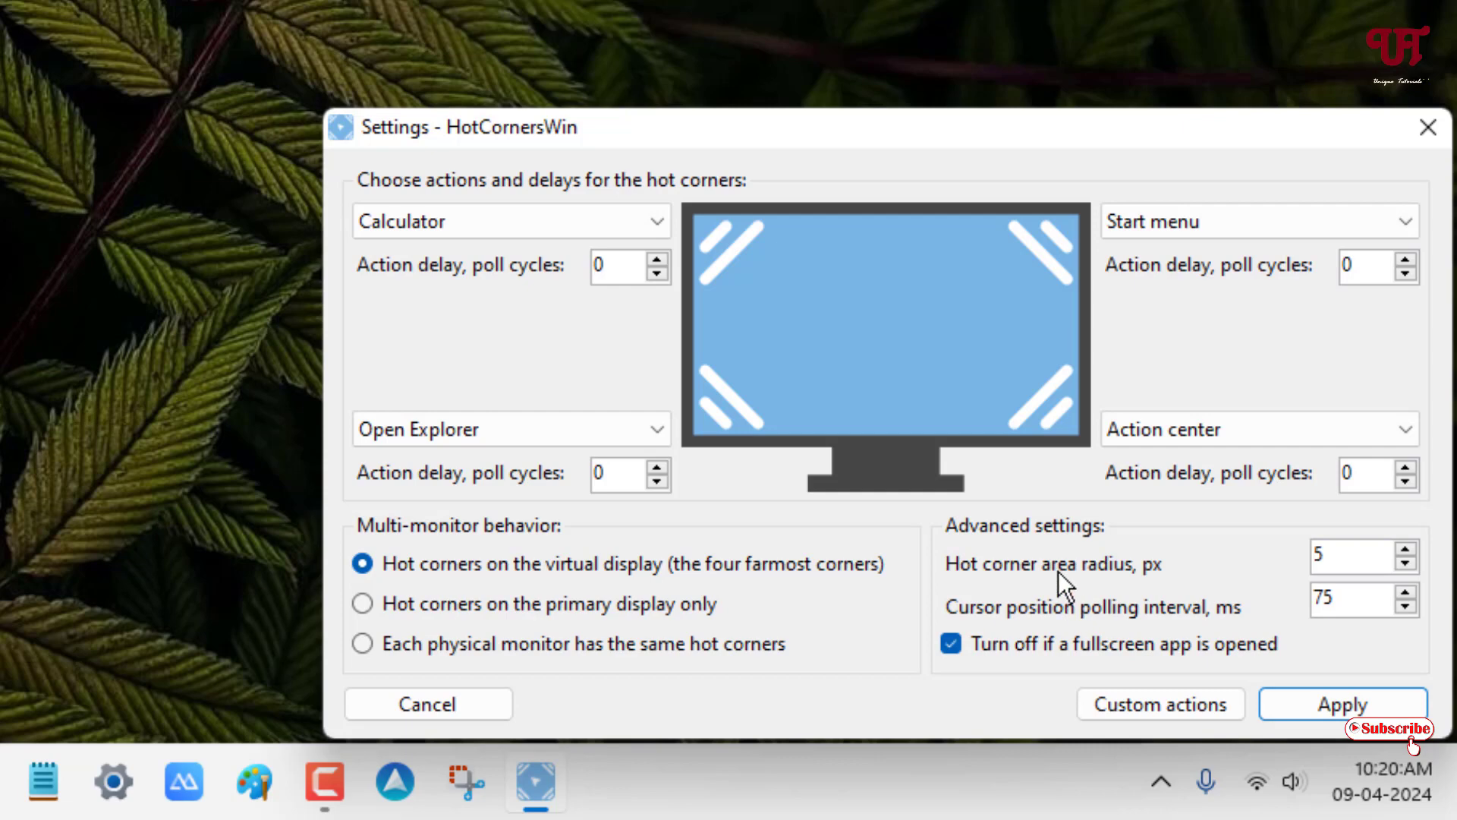
Add a custom action named Chrome that uses Google Chrome's program path as its shell command, and save it.
click(1151, 704)
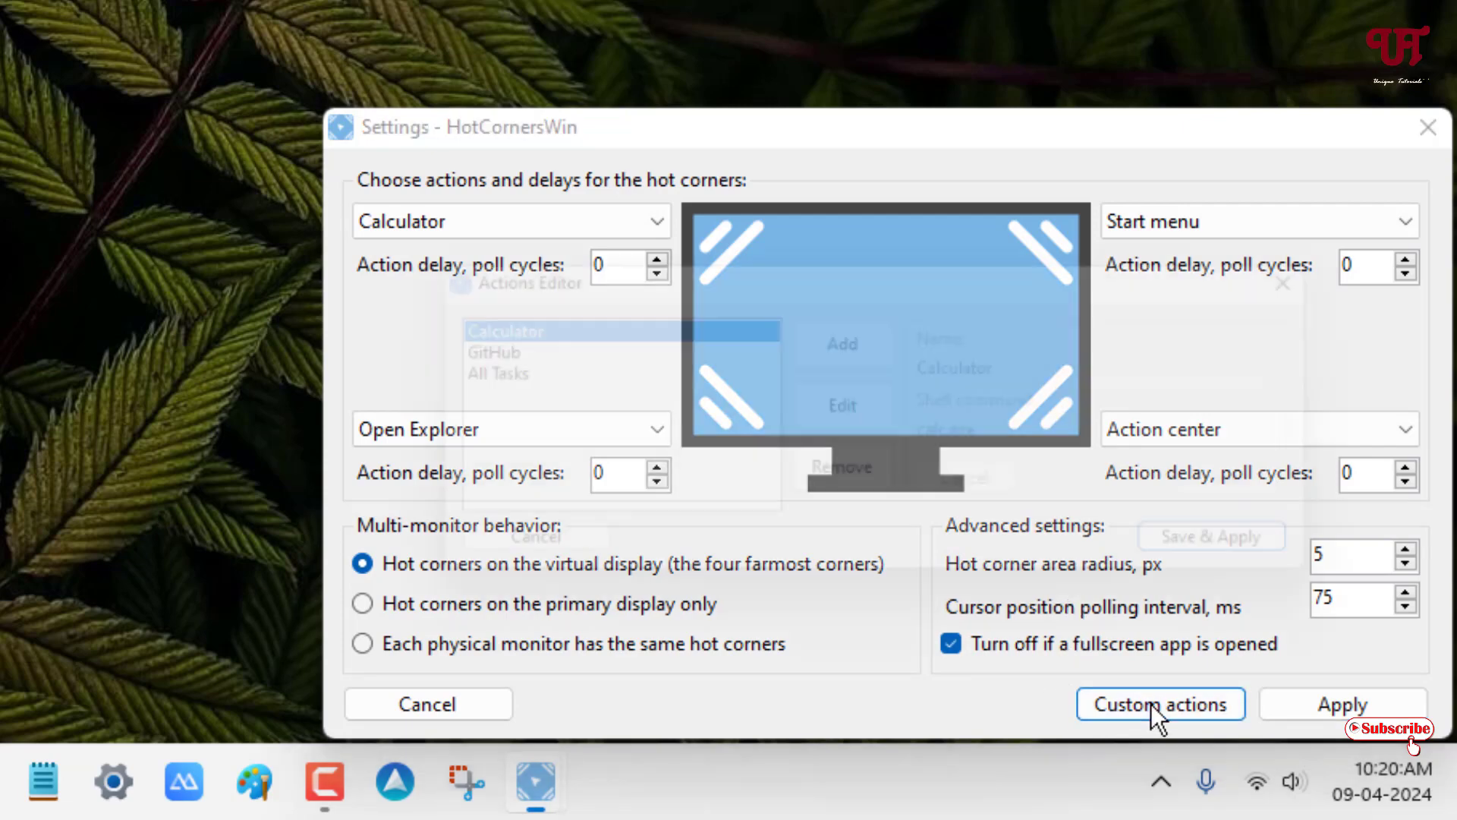
click(859, 351)
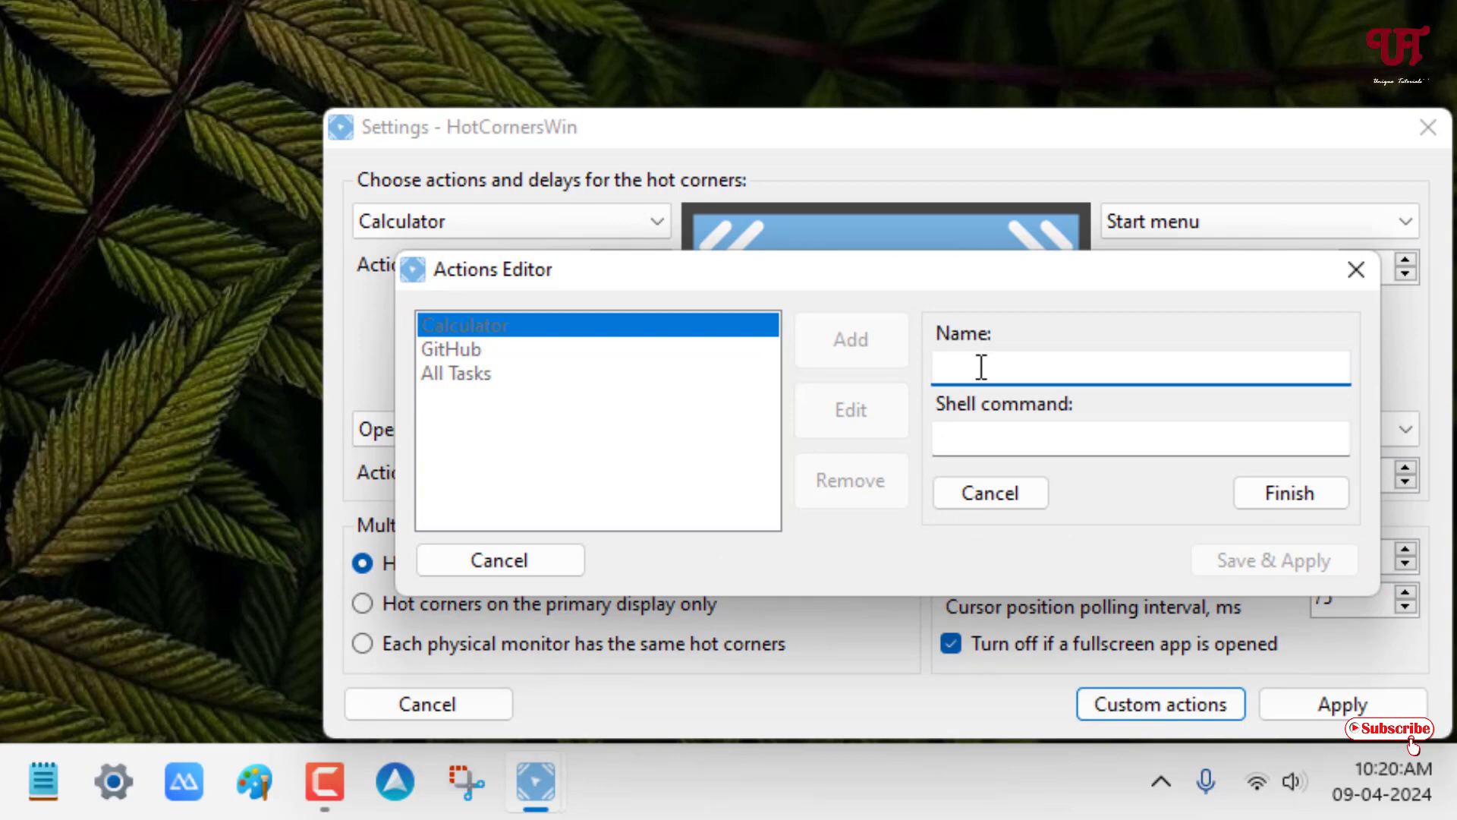
text(Chrome)
click(989, 437)
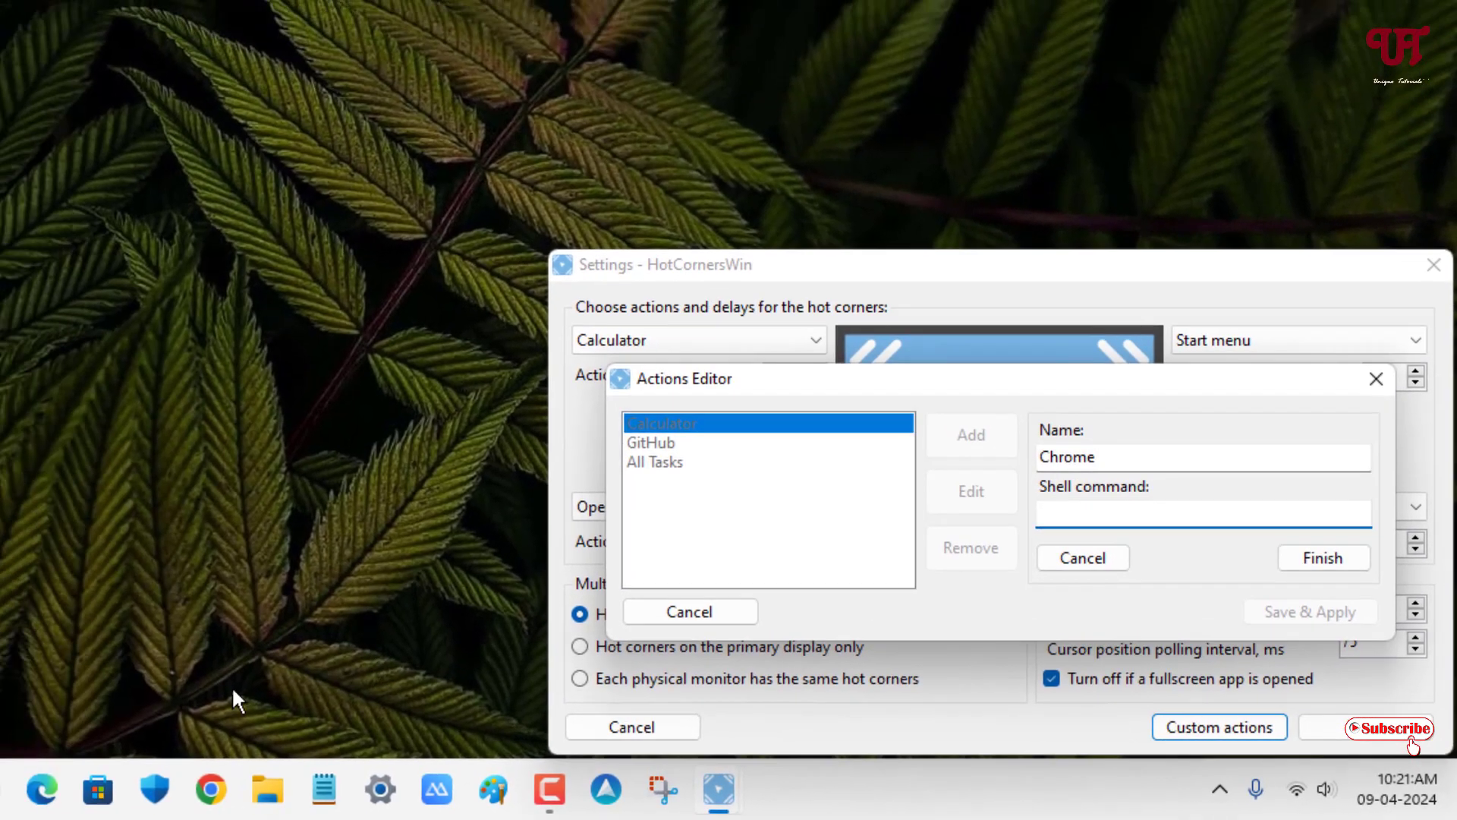
right_click(213, 789)
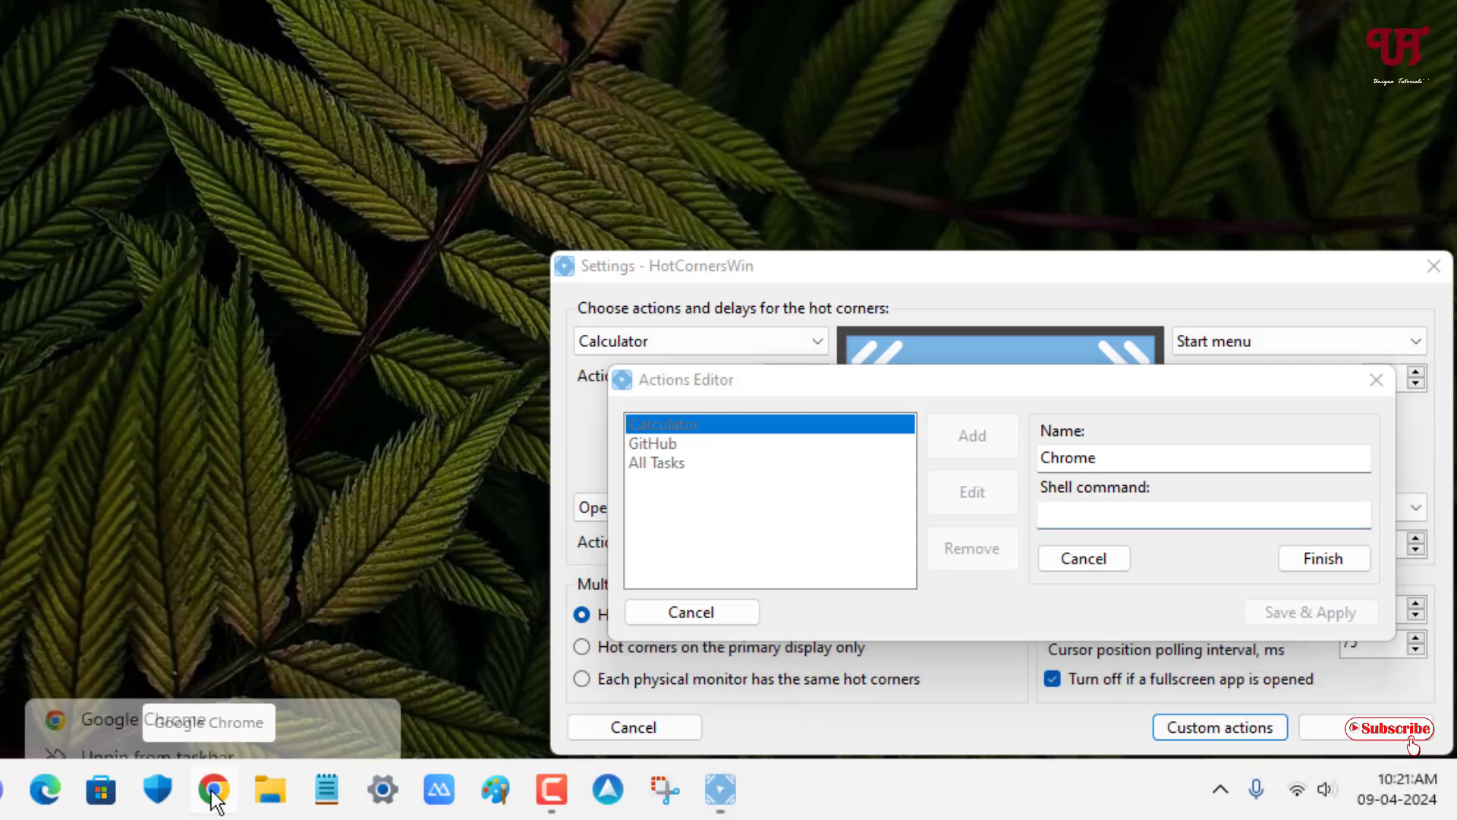
right_click(181, 680)
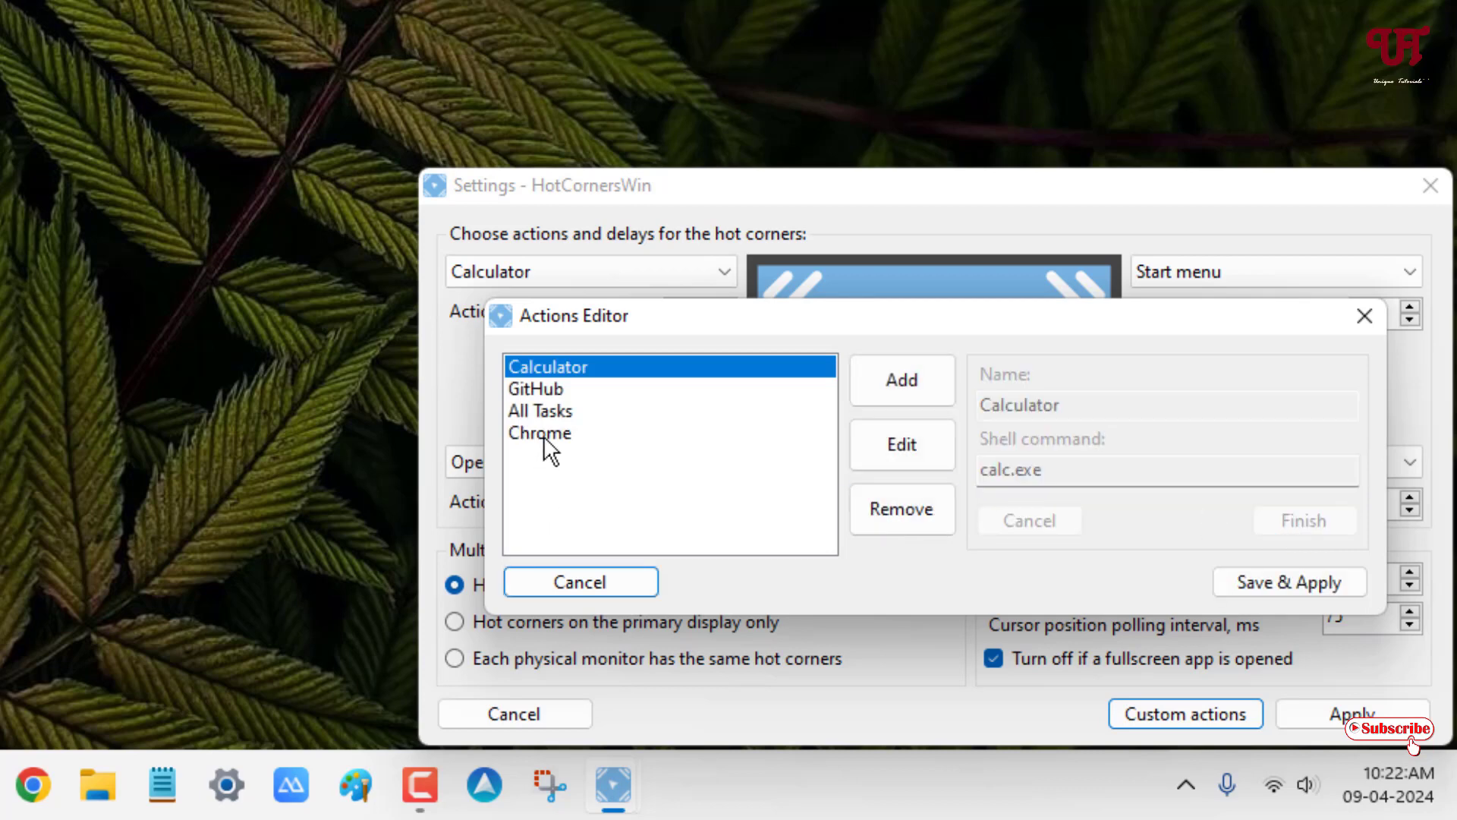
click(545, 438)
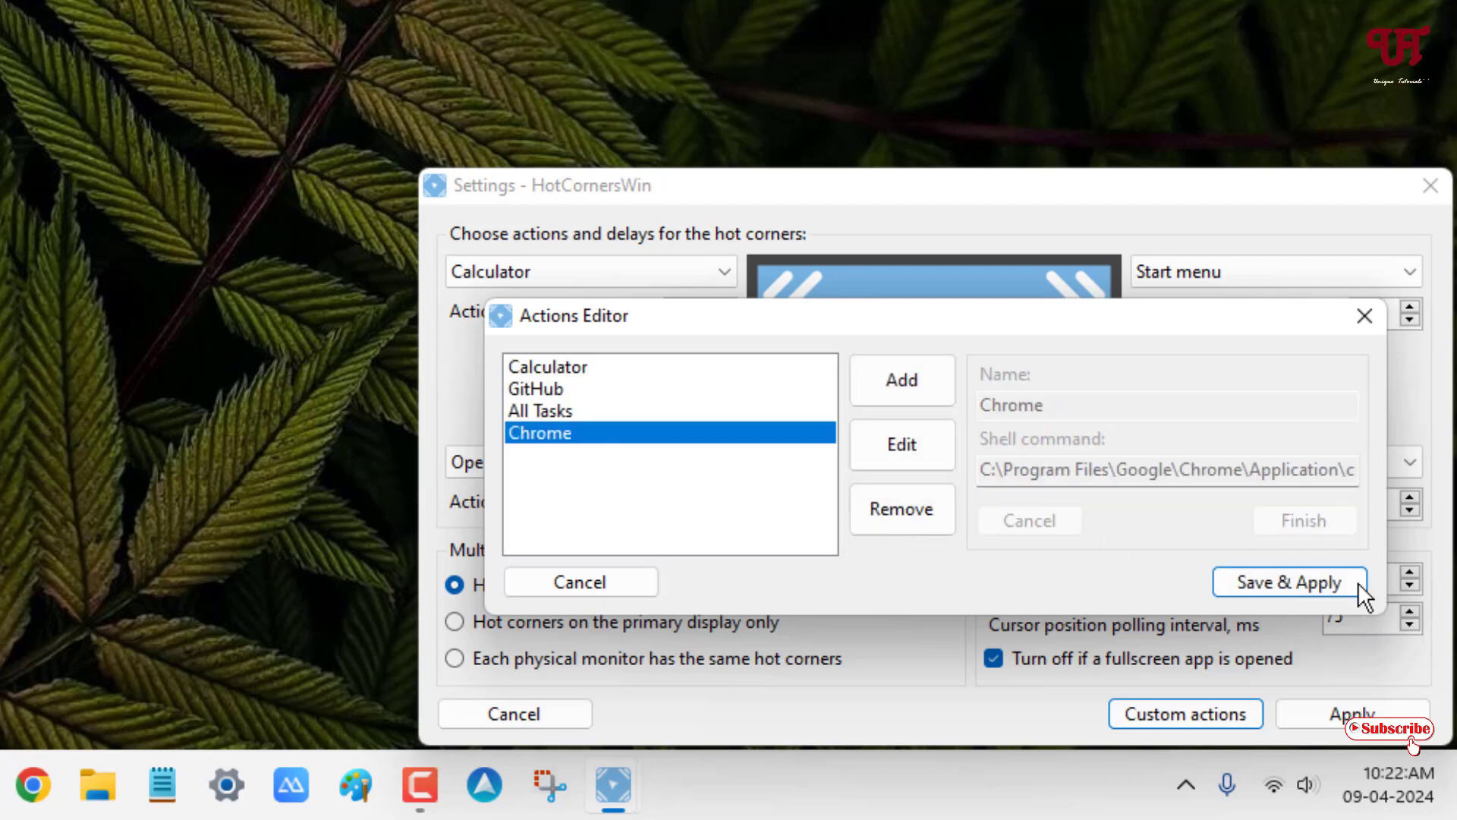
click(1365, 317)
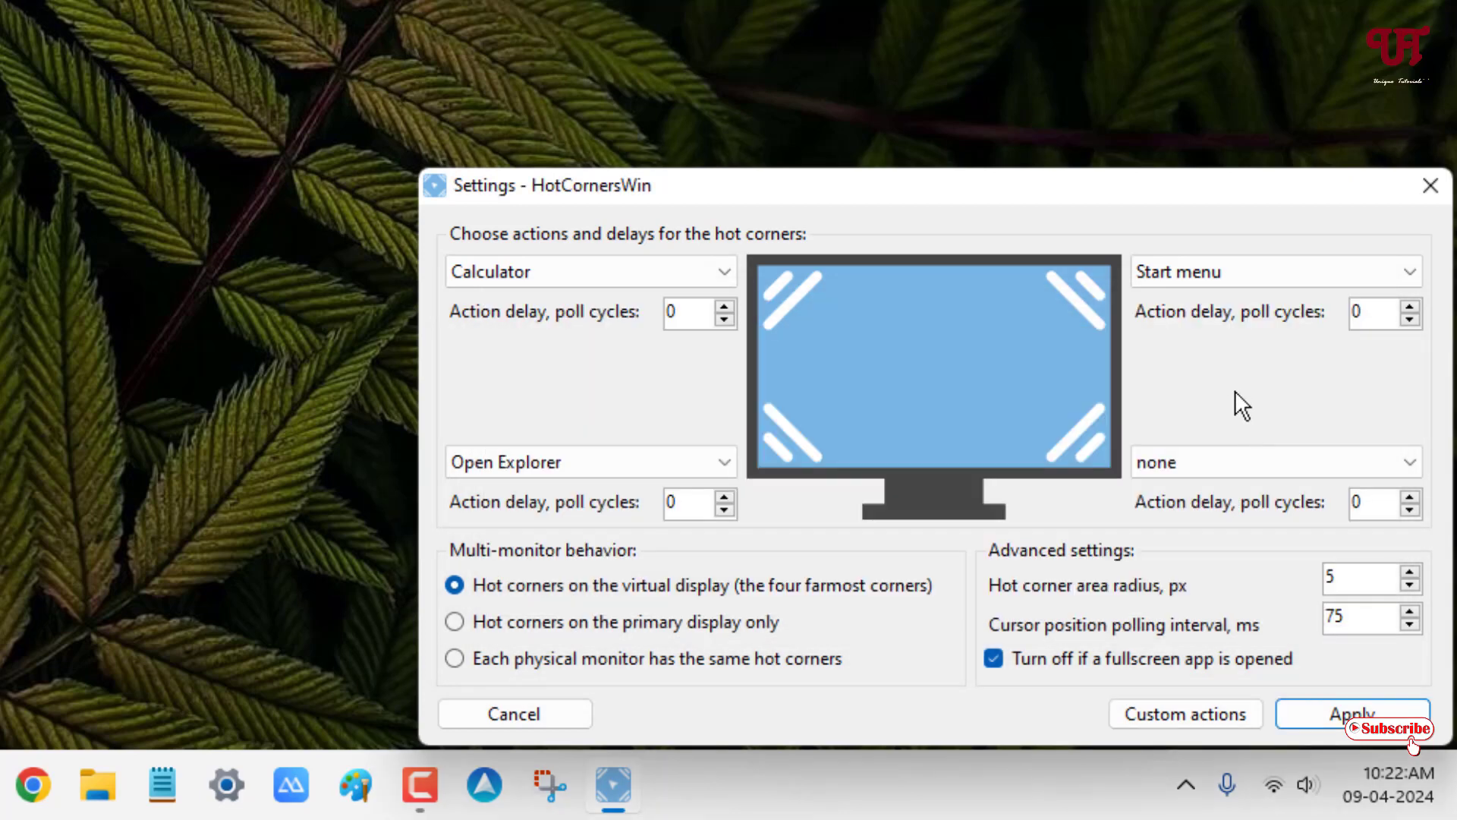
Assign the custom Chrome action to the bottom-right hot corner, apply the settings and close the window.
click(1226, 458)
click(1167, 432)
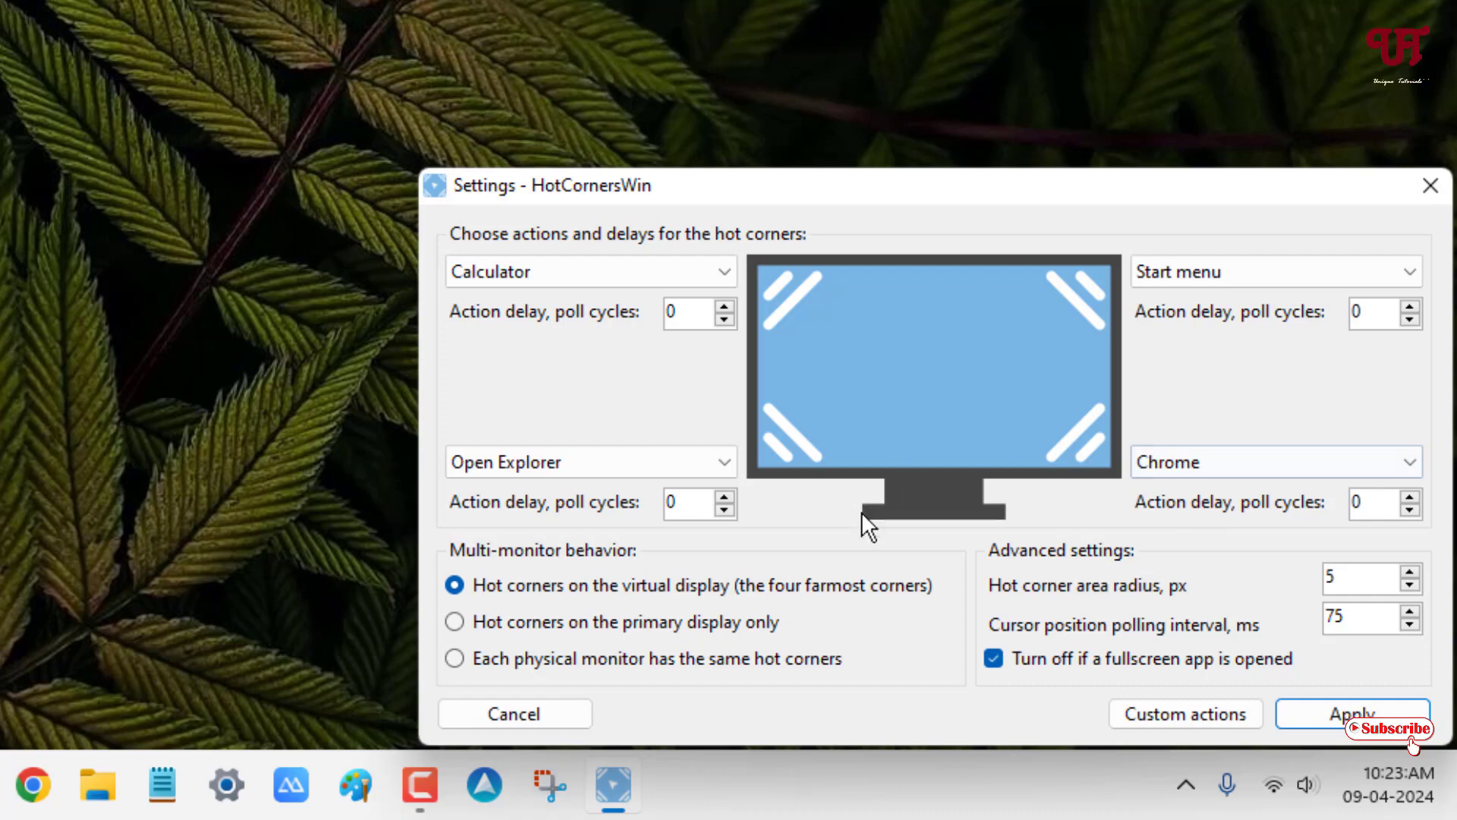
click(1342, 717)
click(1428, 188)
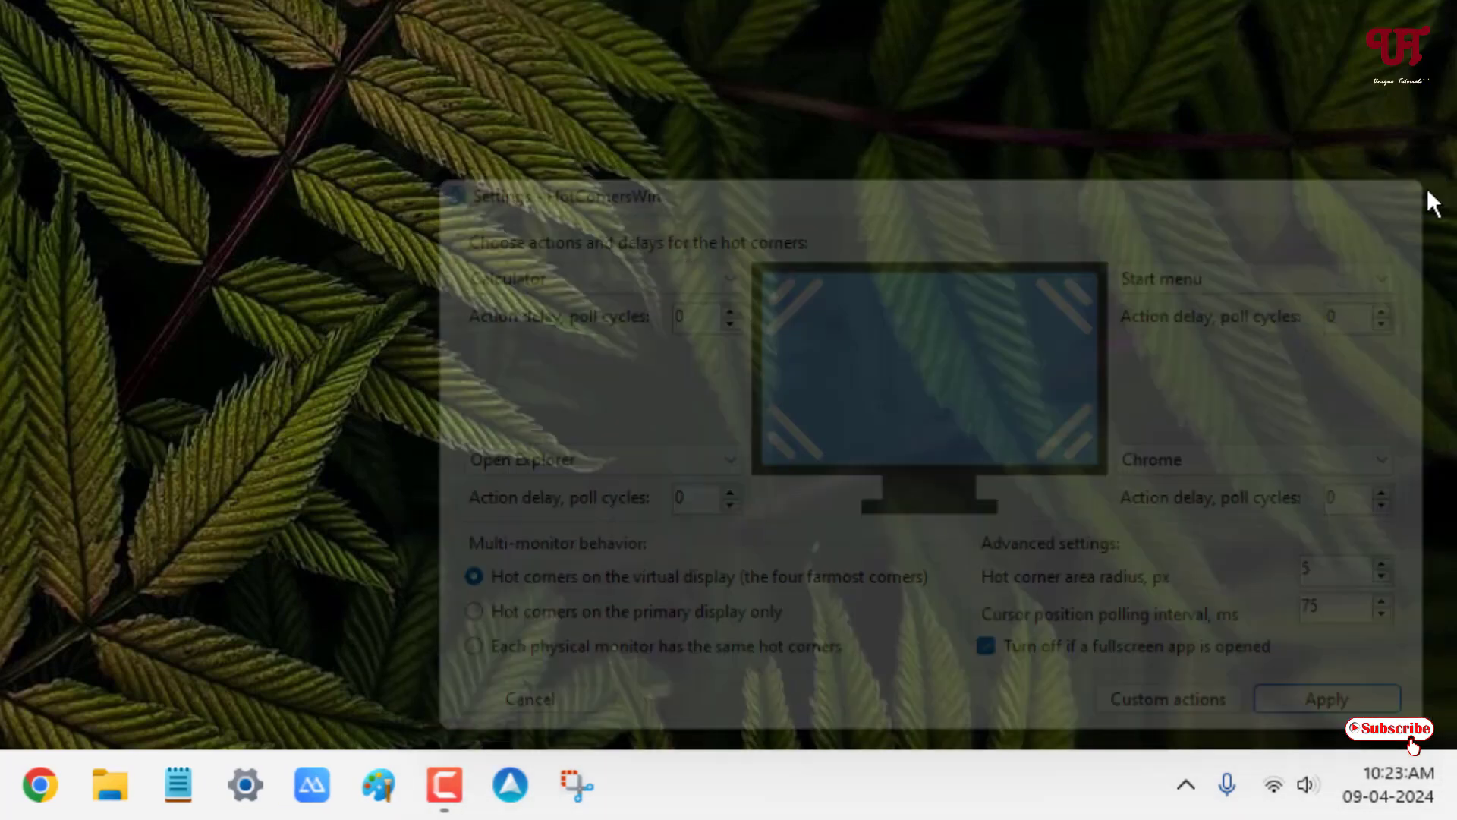
Test the configured hot corners on the desktop, including the Chrome one, and close the Chrome window.
click(1186, 784)
click(531, 470)
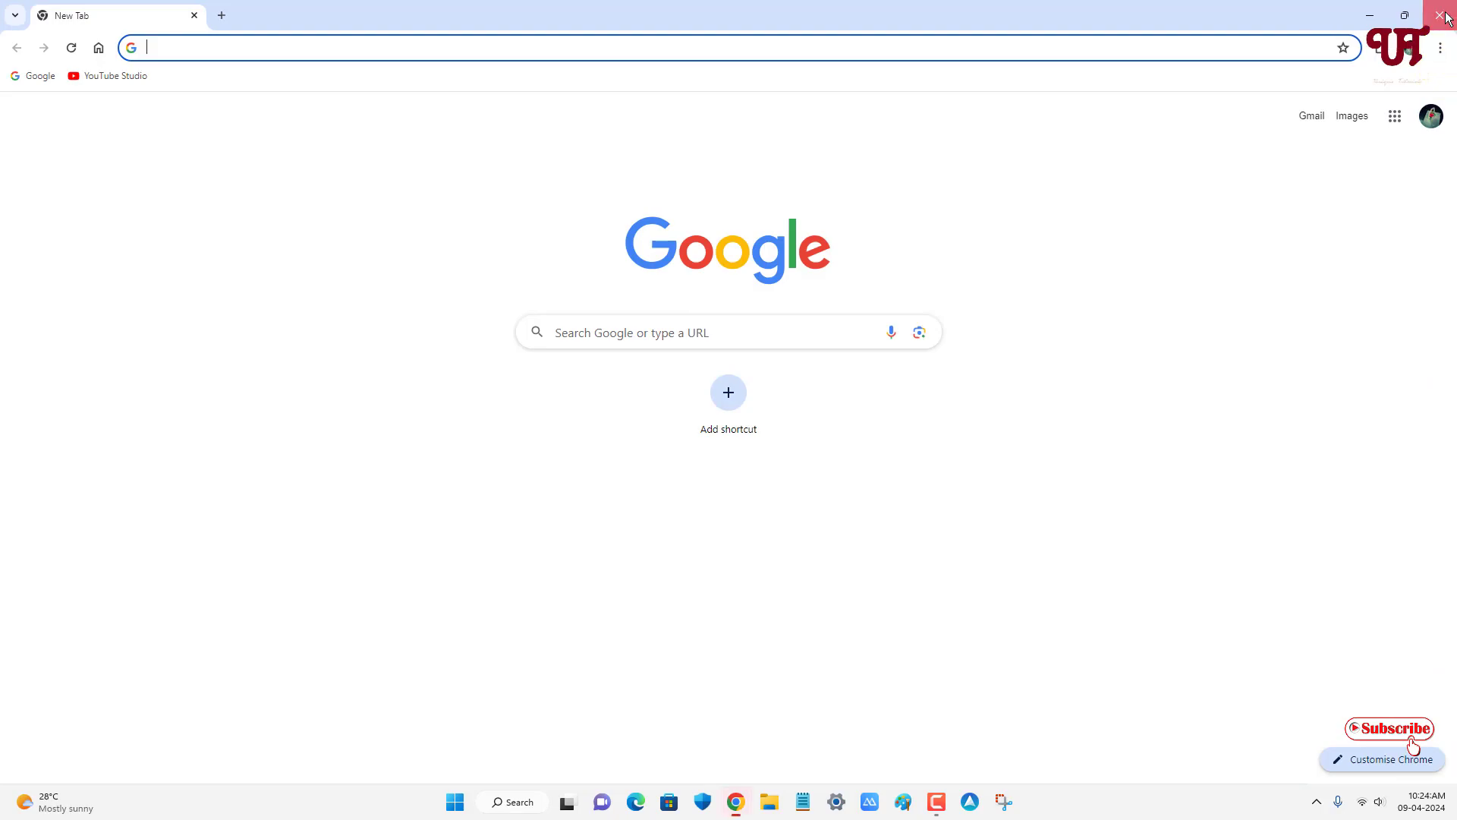
click(1444, 10)
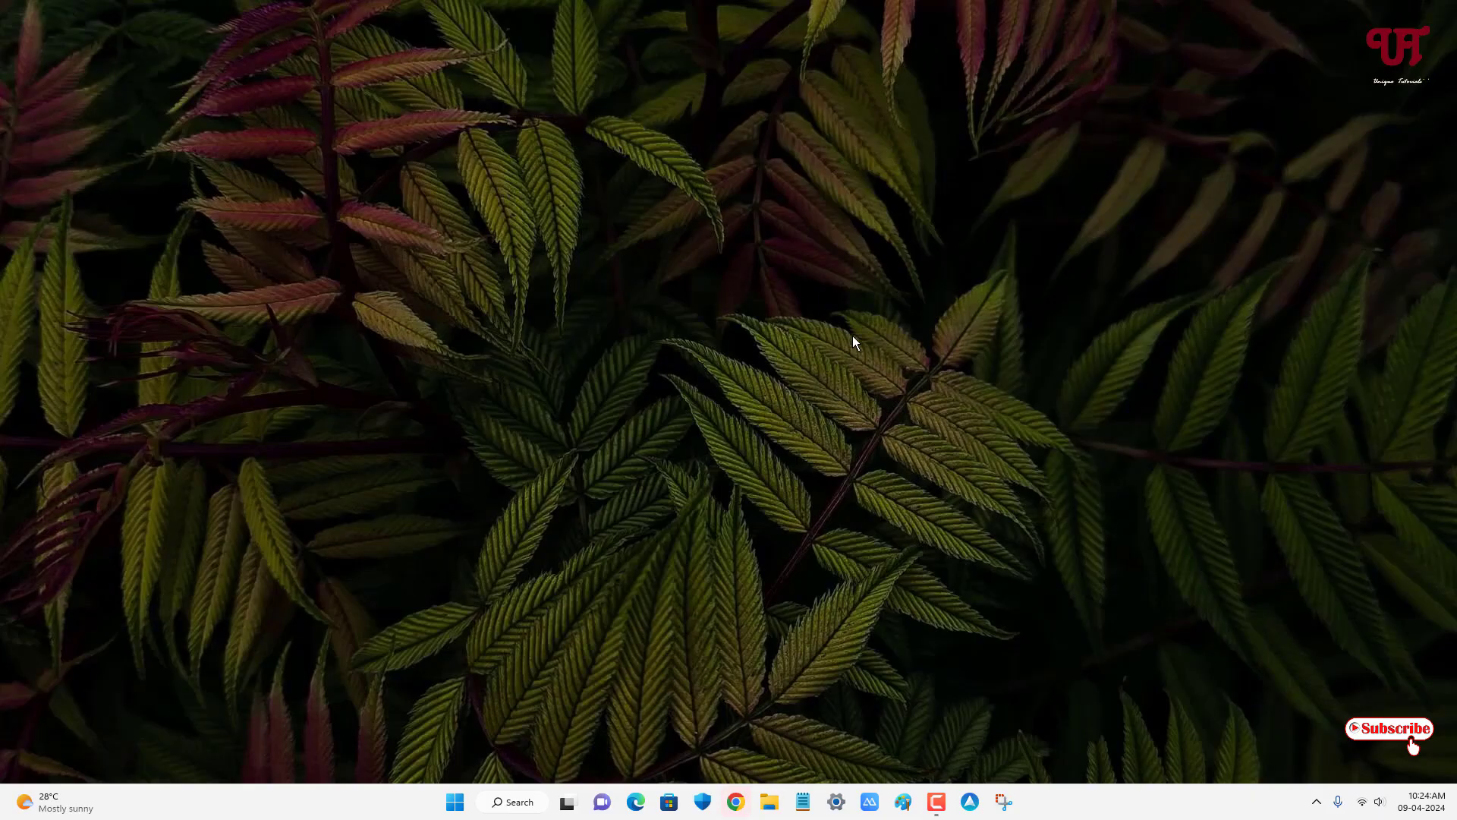
Disable the hot corners by switching off HotCornersWin's Enabled option.
click(1317, 802)
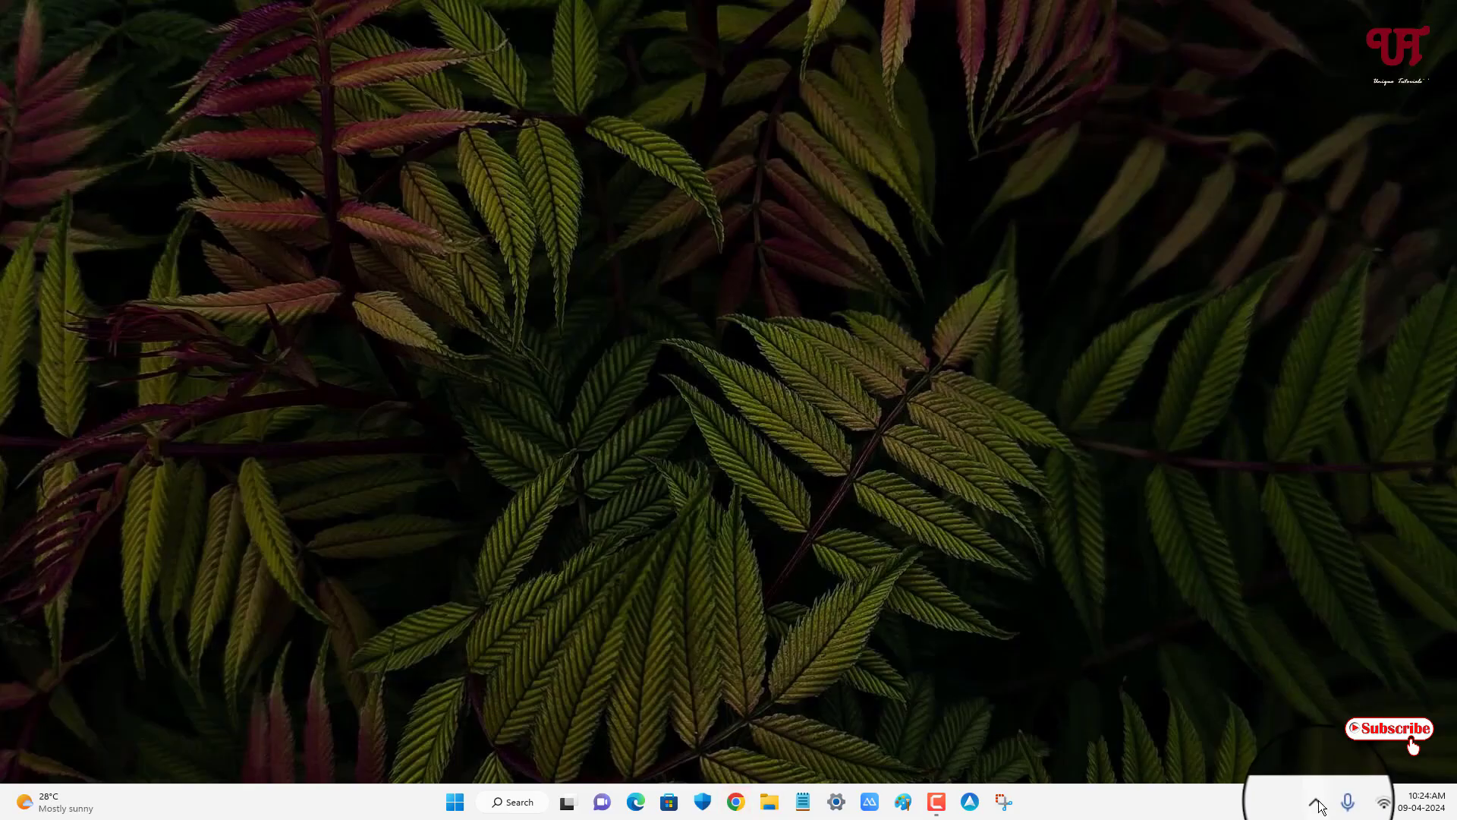
right_click(1286, 757)
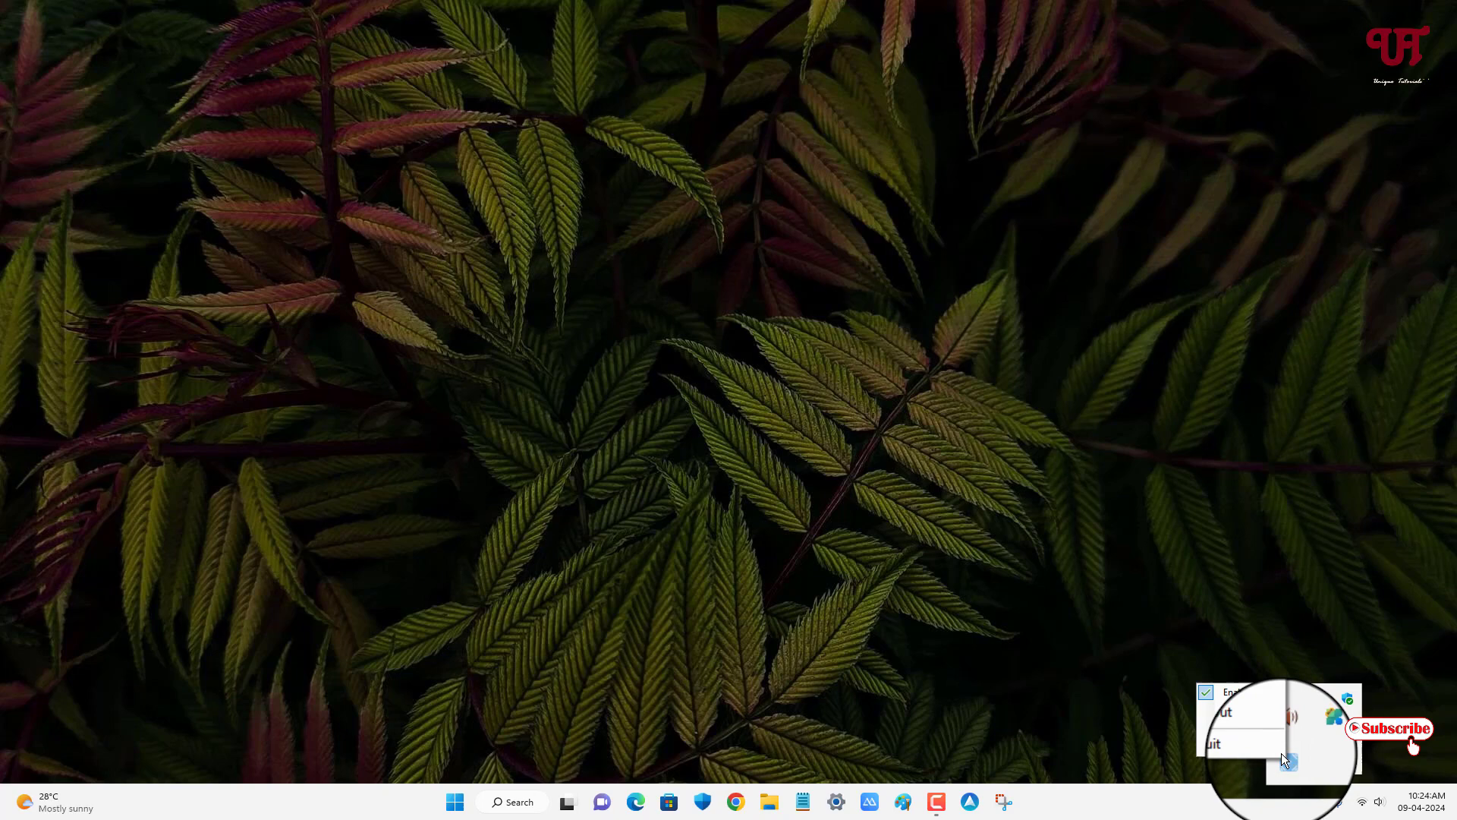
click(1222, 695)
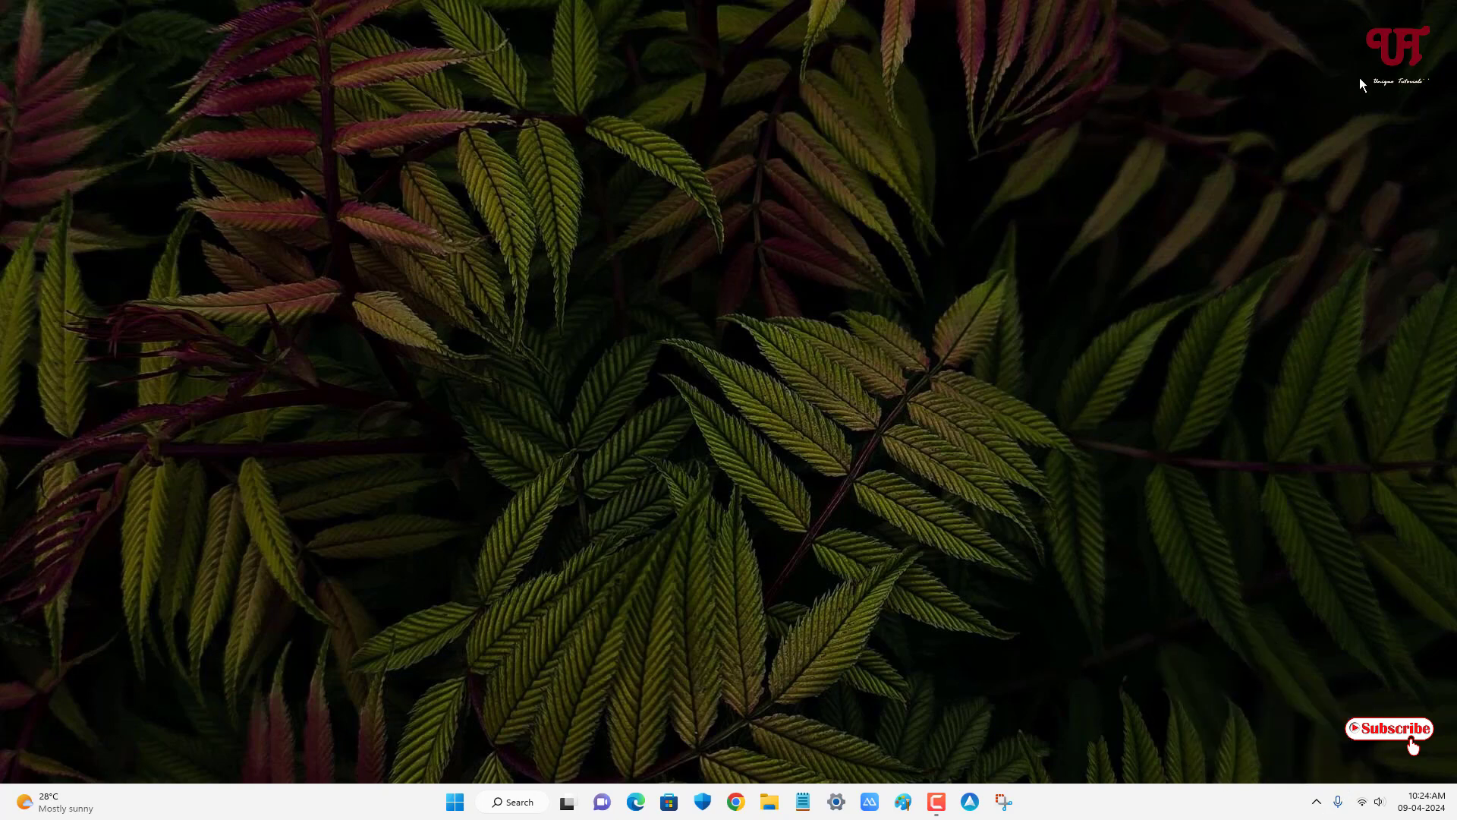